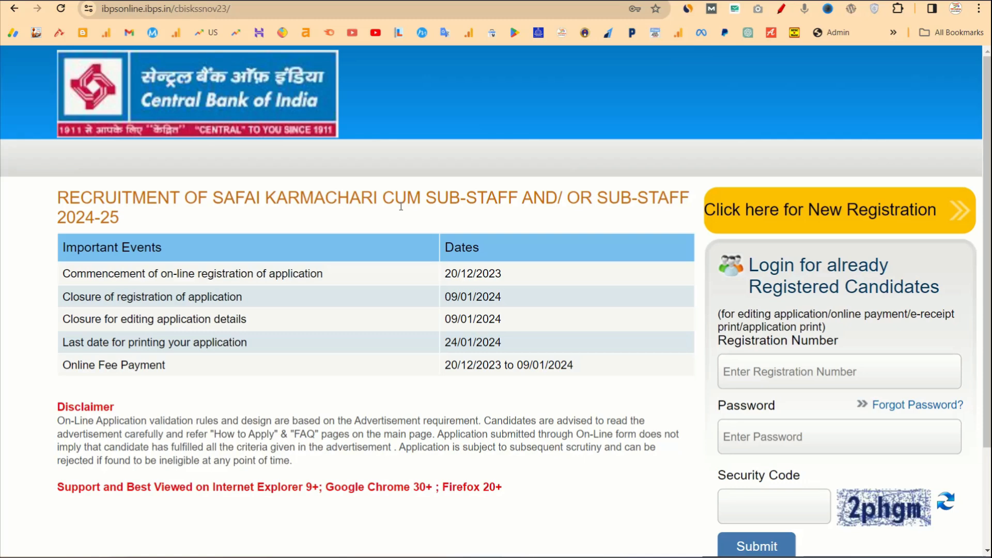
# Open the new registration form for the Safai Karmachari cum Sub-Staff recruitment
pyautogui.hscroll(1, 439, 218)
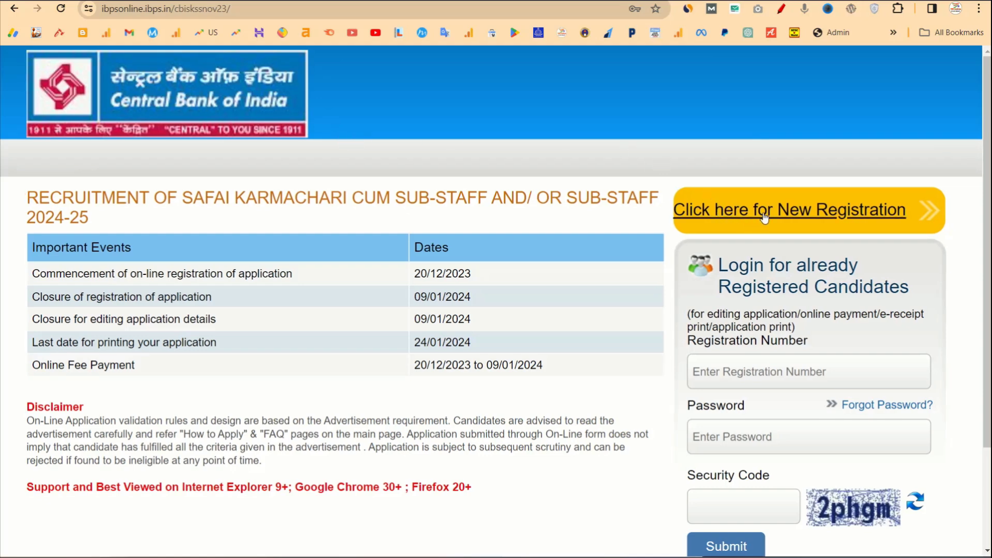
pyautogui.click(798, 217)
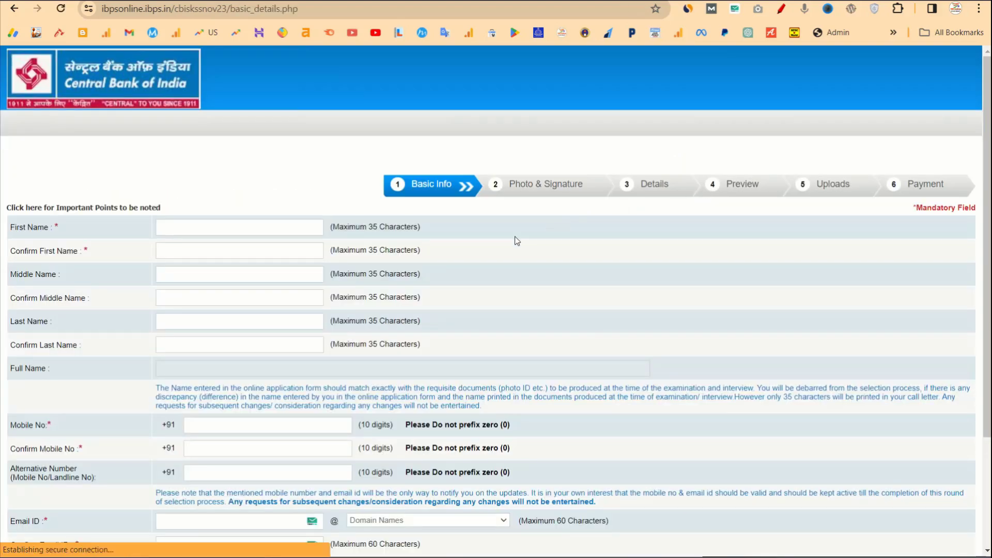
# Review the Basic Info form's name, mobile number, e-mail and security code fields
pyautogui.scroll(5, 154, 241)
pyautogui.hscroll(-3, 152, 242)
pyautogui.scroll(3, 151, 241)
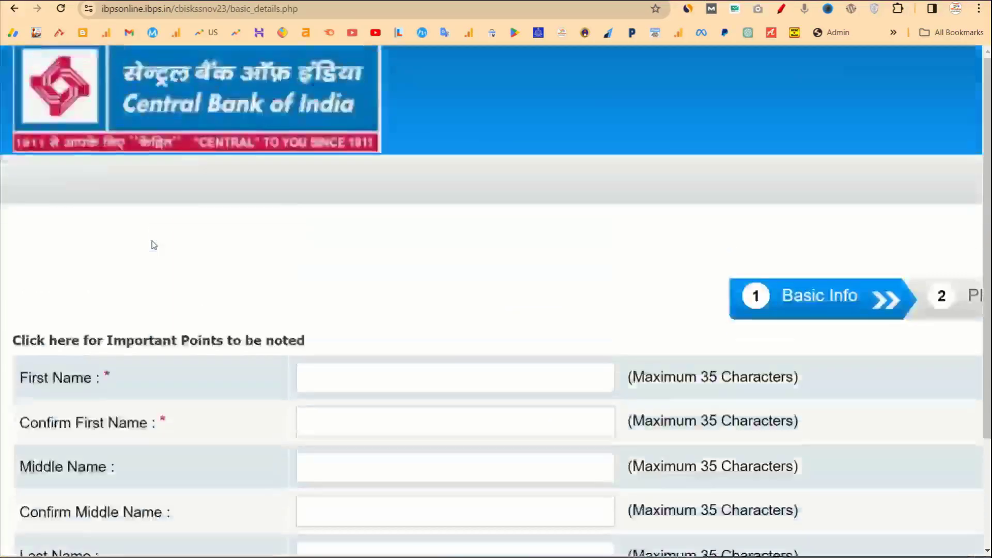
pyautogui.scroll(-2, 153, 244)
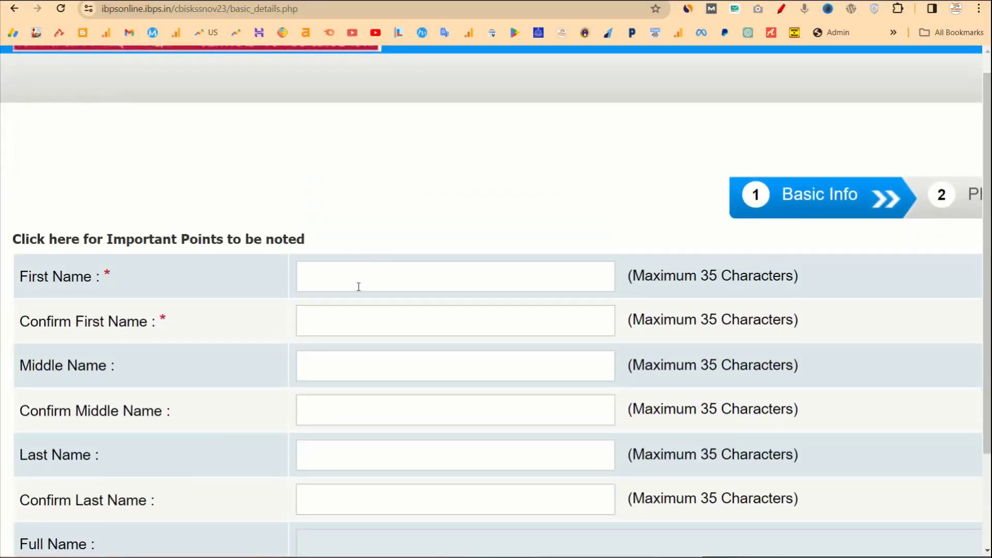
pyautogui.scroll(-1, 381, 325)
pyautogui.scroll(-2, 381, 326)
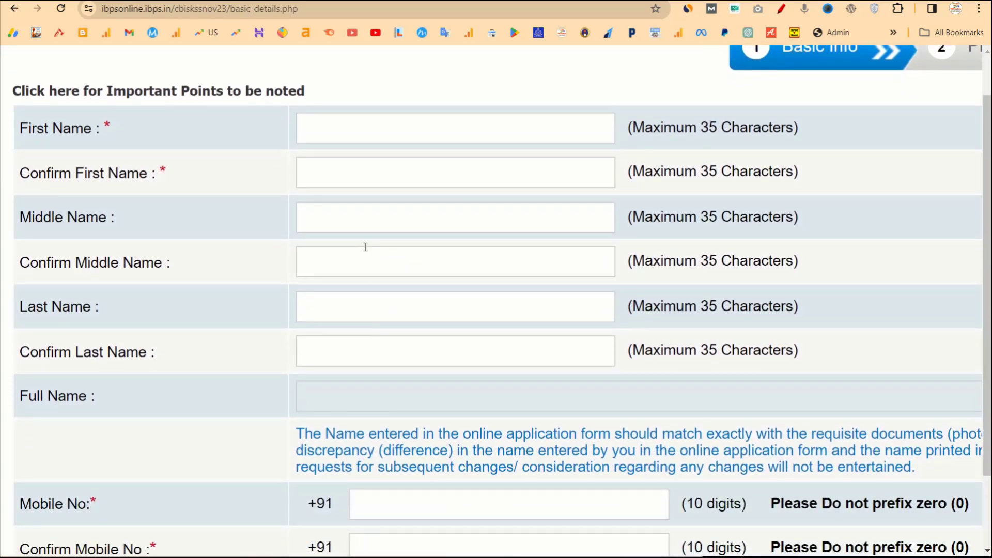
pyautogui.scroll(-1, 331, 261)
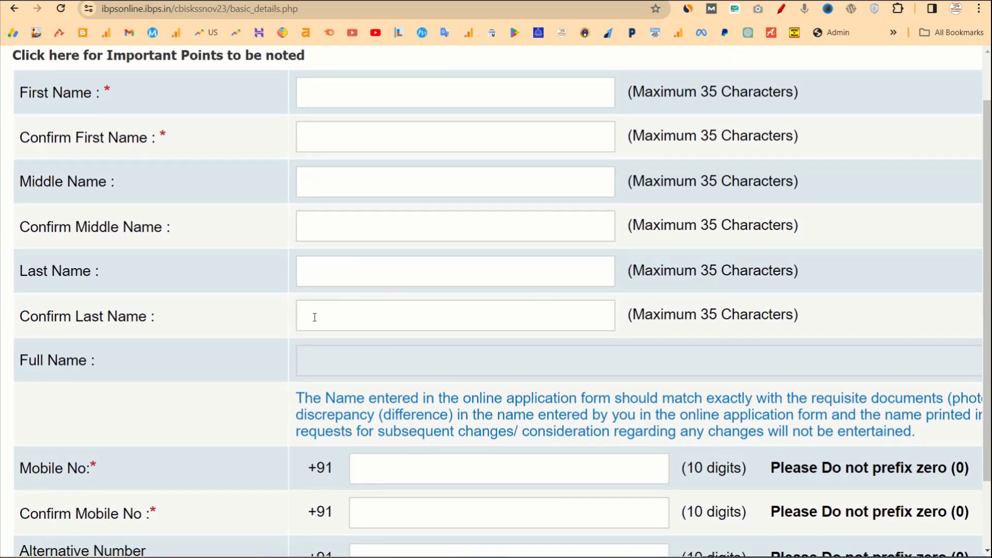
pyautogui.scroll(-4, 360, 324)
pyautogui.scroll(1, 360, 324)
pyautogui.scroll(-3, 539, 228)
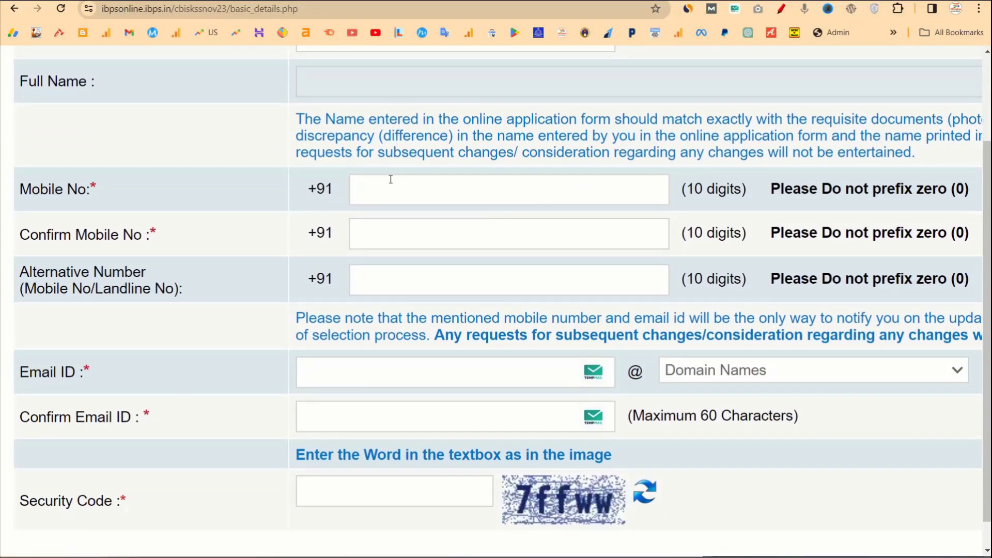
pyautogui.scroll(-2, 471, 267)
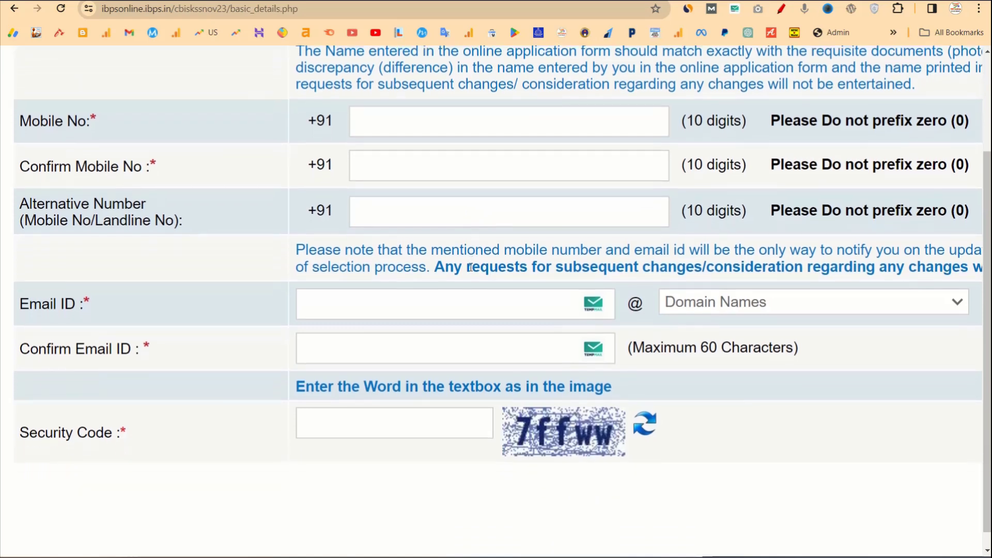
pyautogui.scroll(-1, 340, 295)
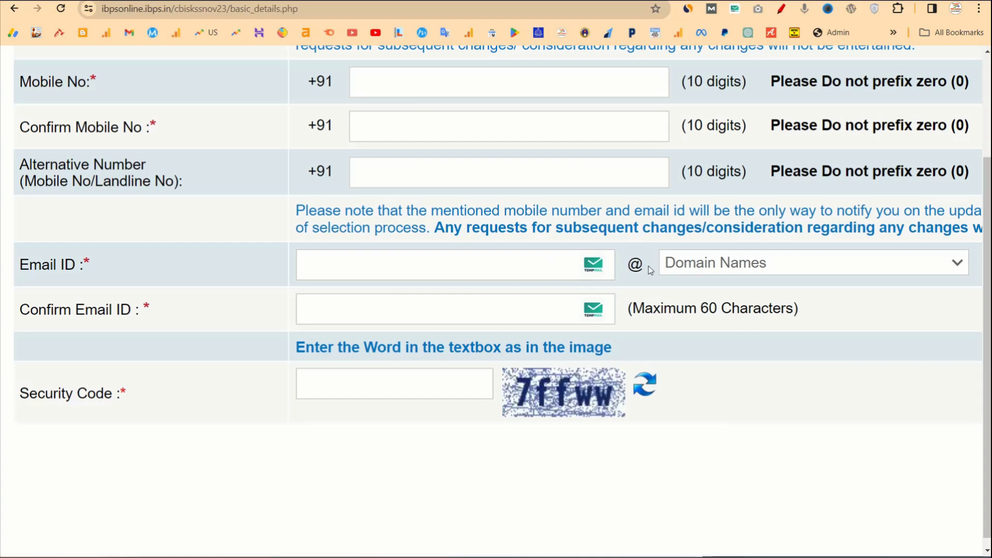
# Choose gmail.com as the e-mail domain and enter the security code from the image
pyautogui.click(694, 268)
pyautogui.click(690, 301)
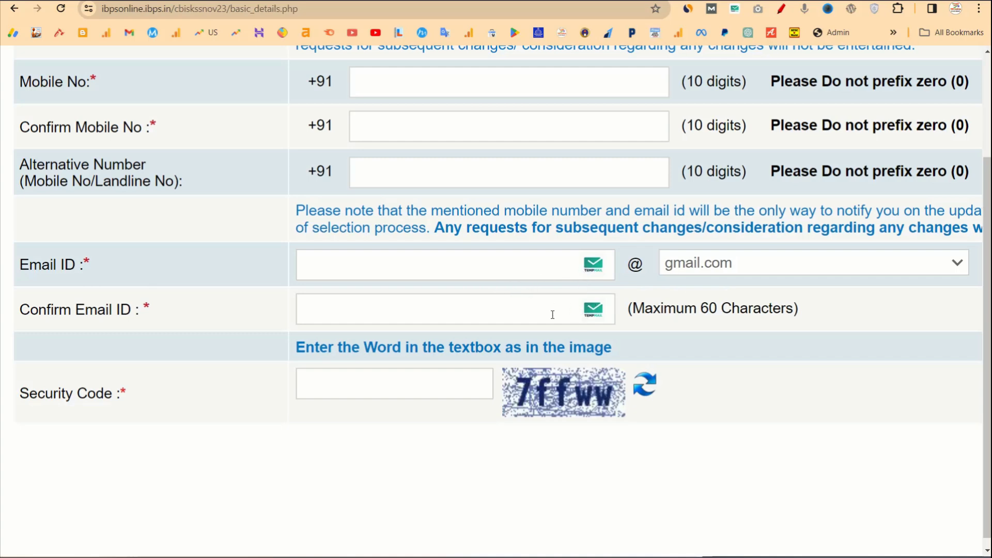
pyautogui.click(436, 383)
pyautogui.write('7ffww')
# Save the basic information and confirm that the entered data is correct
pyautogui.hscroll(15, 719, 468)
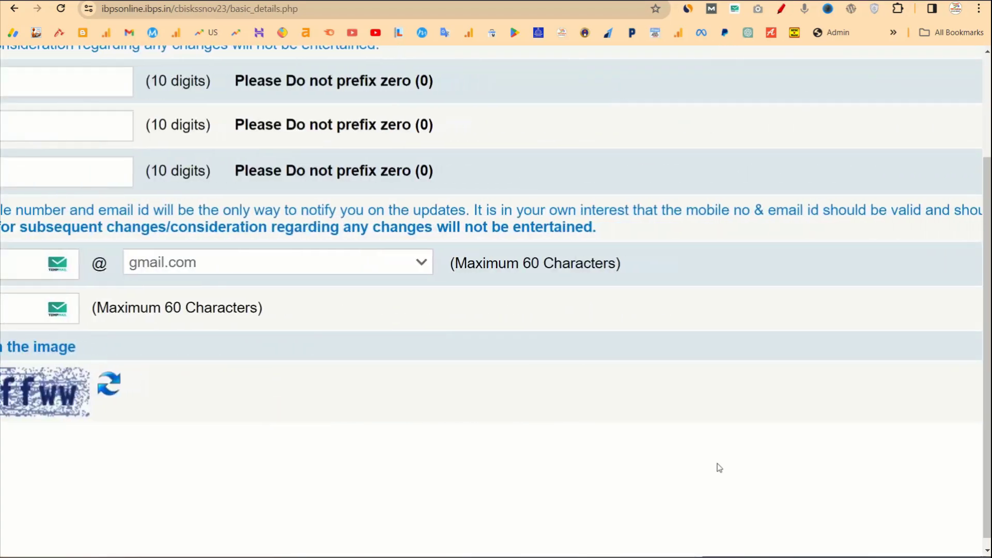
pyautogui.hscroll(5, 734, 237)
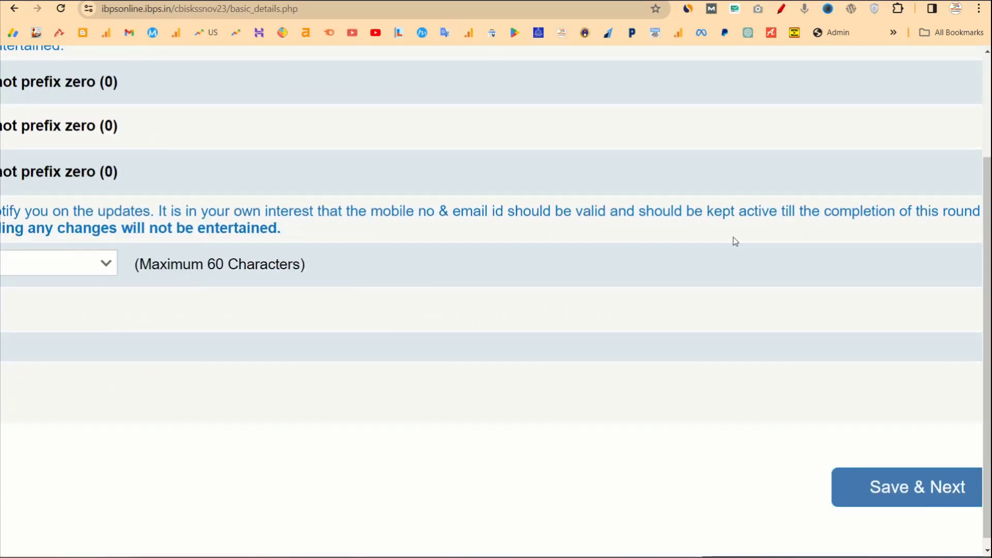
pyautogui.click(859, 511)
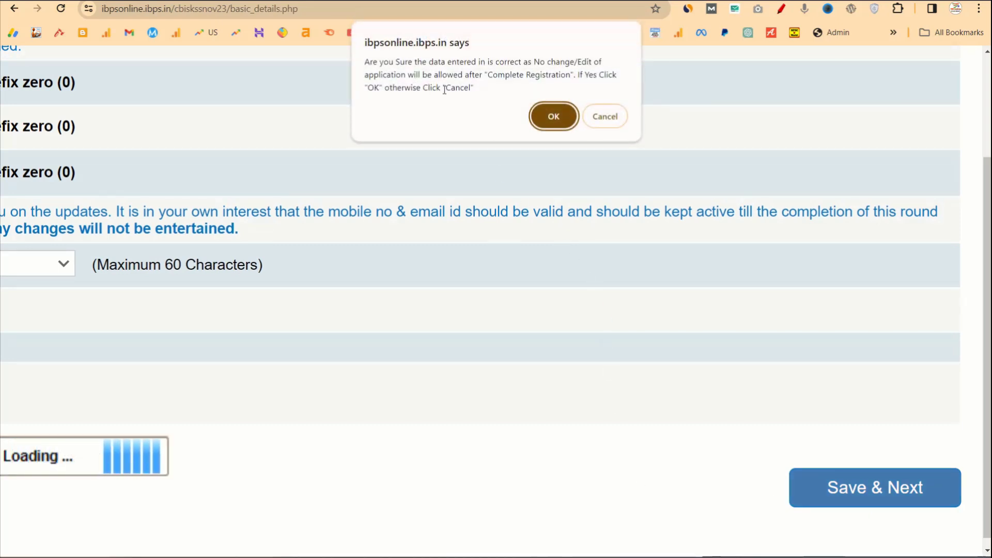
pyautogui.moveTo(475, 88); pyautogui.dragTo(357, 61)
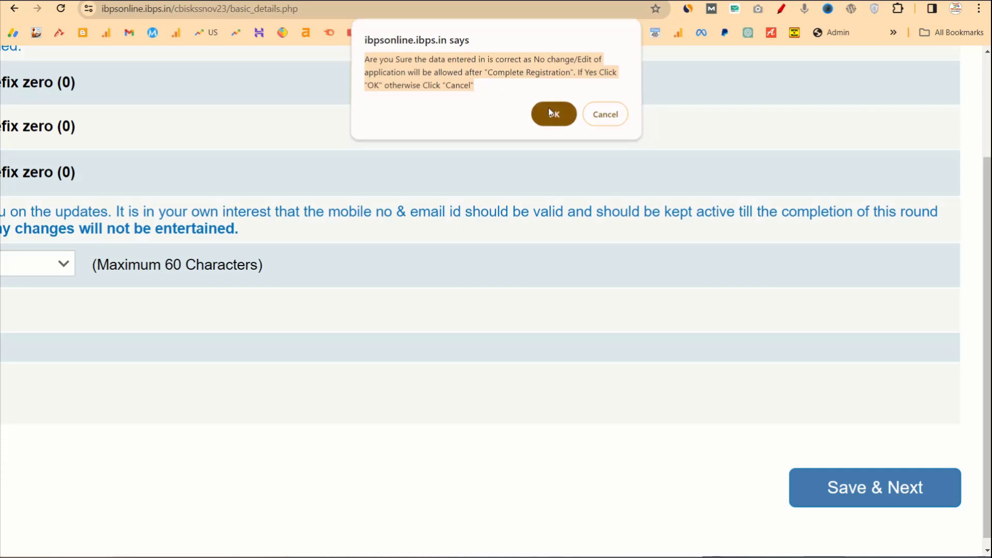
pyautogui.click(551, 111)
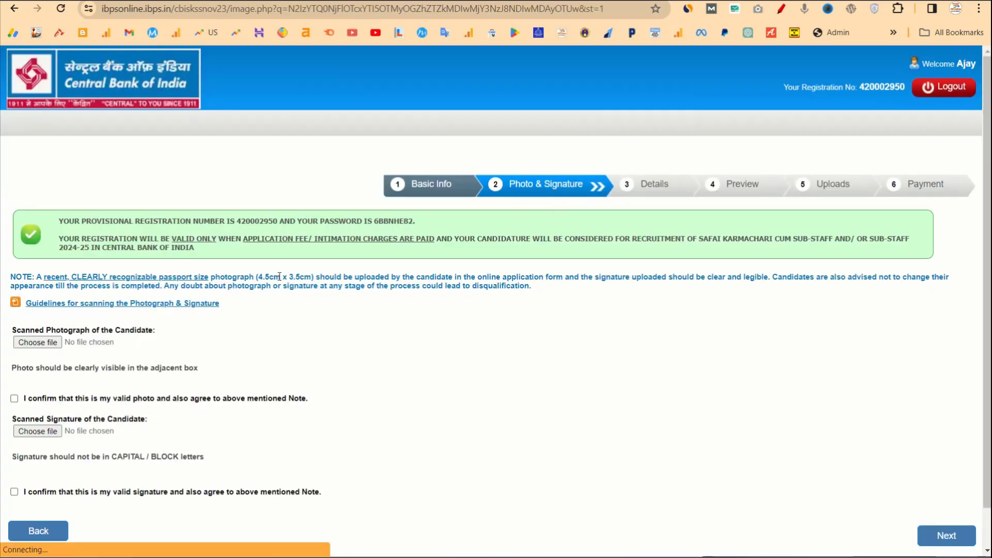
# Confirm the validity of the candidate's photograph and signature, and proceed to the Details stage
pyautogui.scroll(3, 234, 302)
pyautogui.scroll(-3, 234, 302)
pyautogui.hscroll(-2, 233, 303)
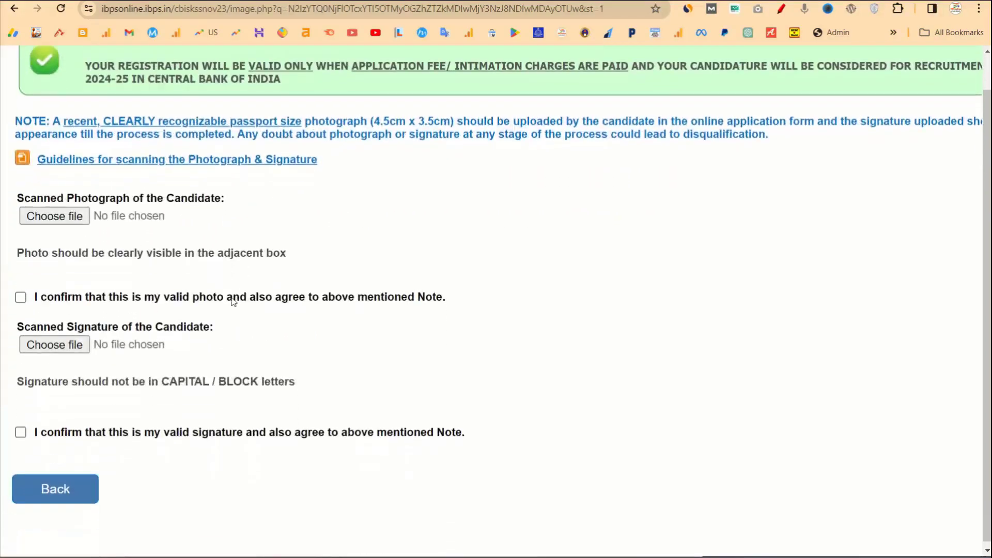
pyautogui.scroll(2, 234, 303)
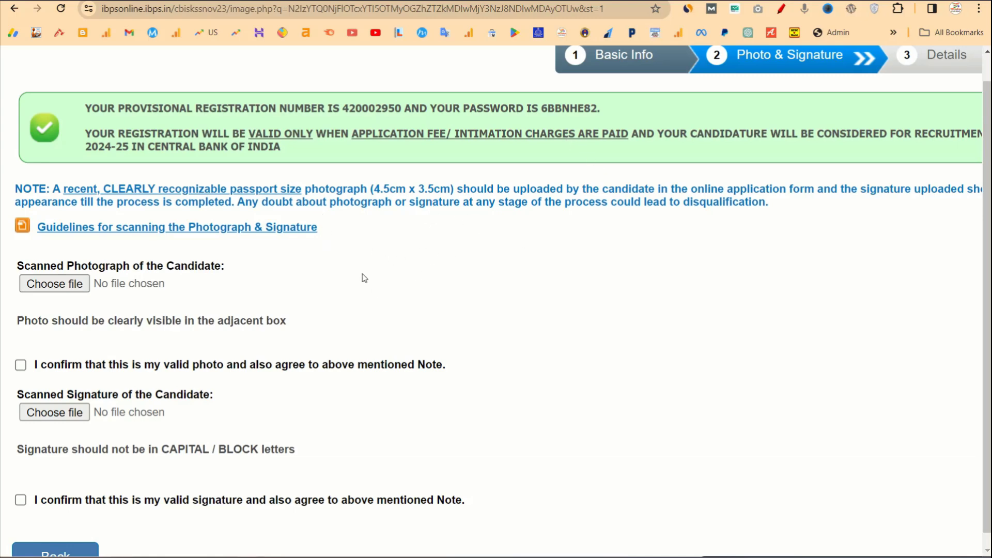
pyautogui.scroll(-1, 95, 362)
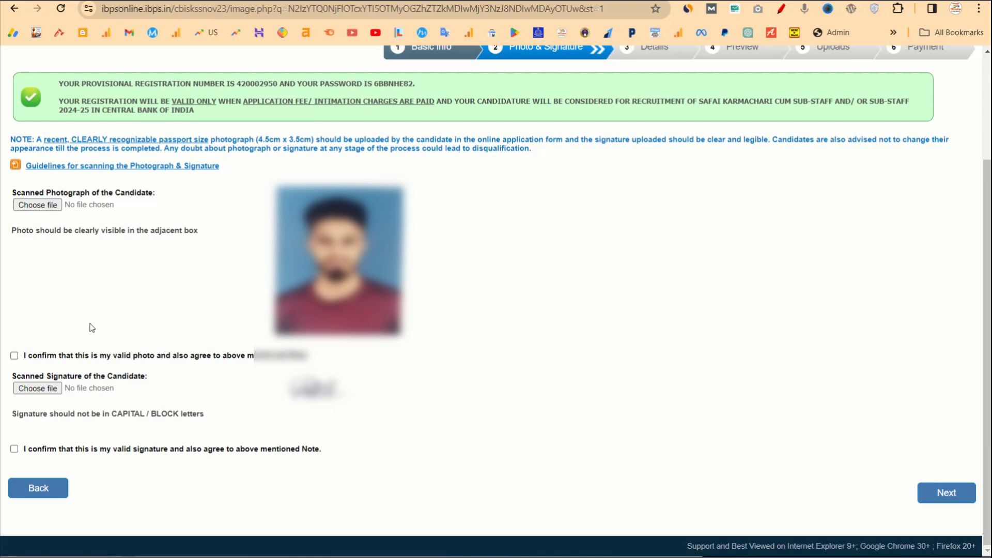
pyautogui.click(15, 356)
pyautogui.click(13, 448)
pyautogui.click(957, 493)
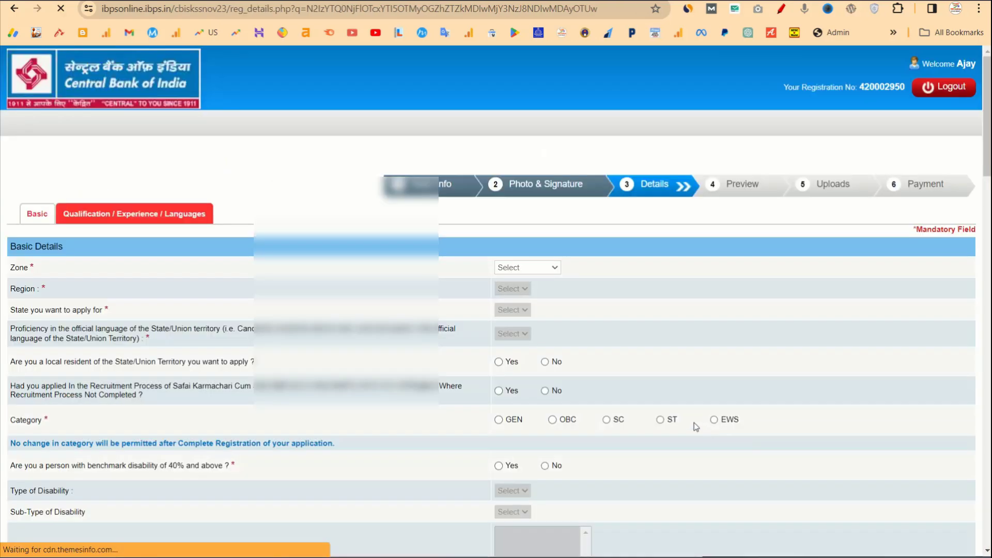
# Set the zone to MMZO & Pune and the region to Ahmadnagar in the basic details
pyautogui.click(531, 269)
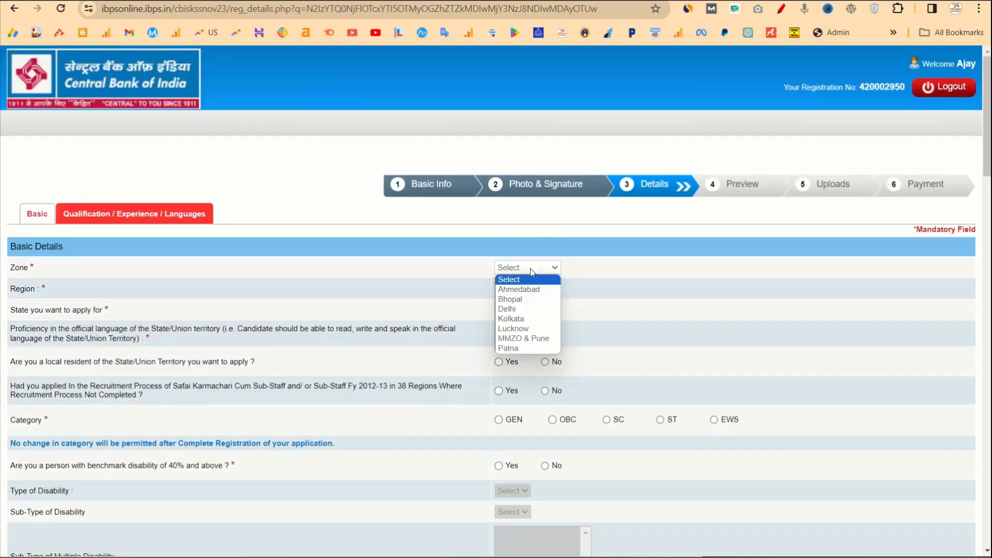
pyautogui.click(535, 338)
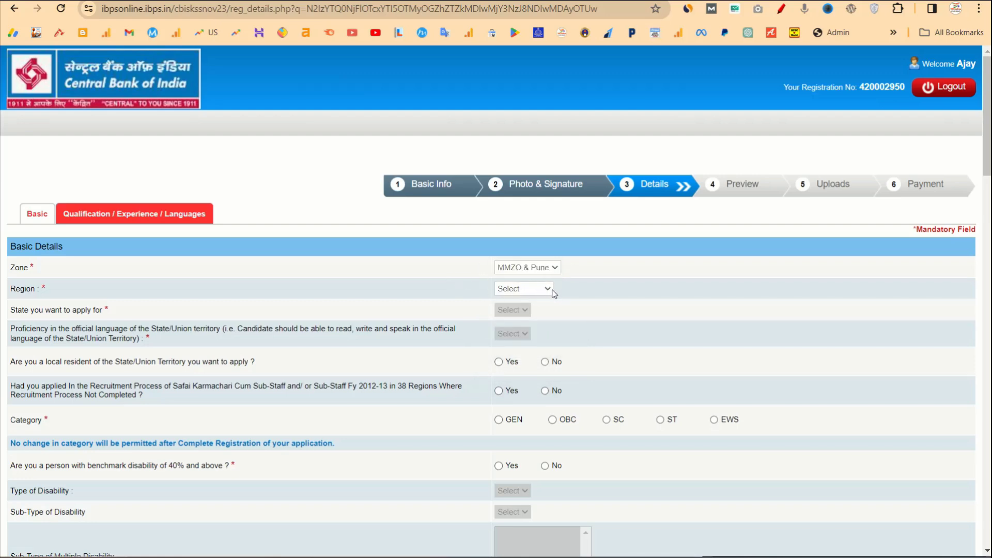
pyautogui.click(548, 289)
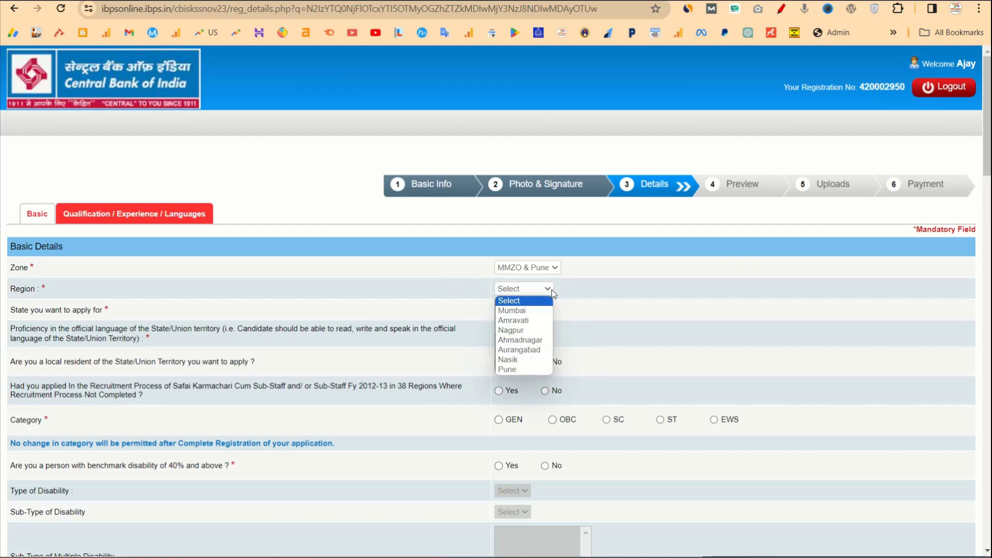
pyautogui.click(522, 342)
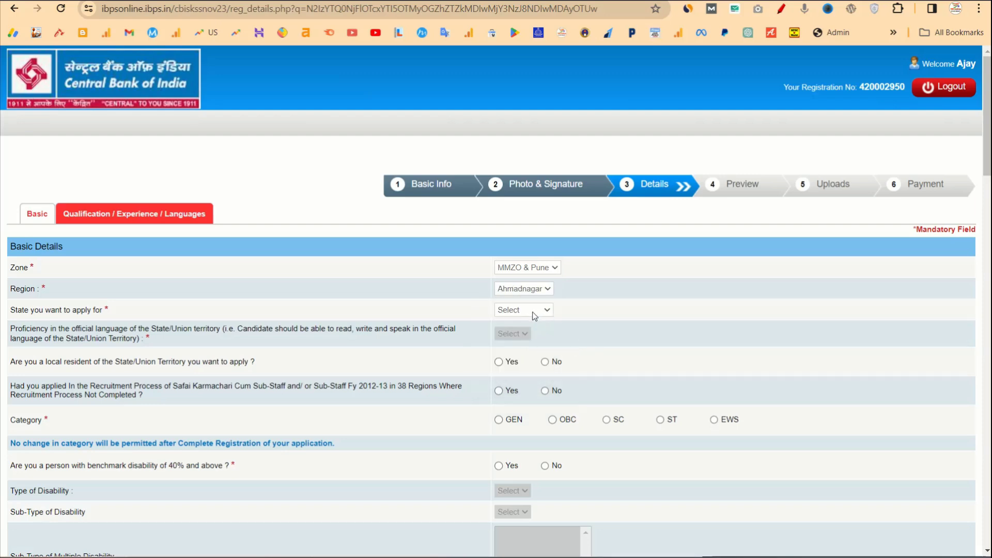
# Choose Maharashtra as the state to apply for and Marathi as the official language proficiency
pyautogui.click(523, 314)
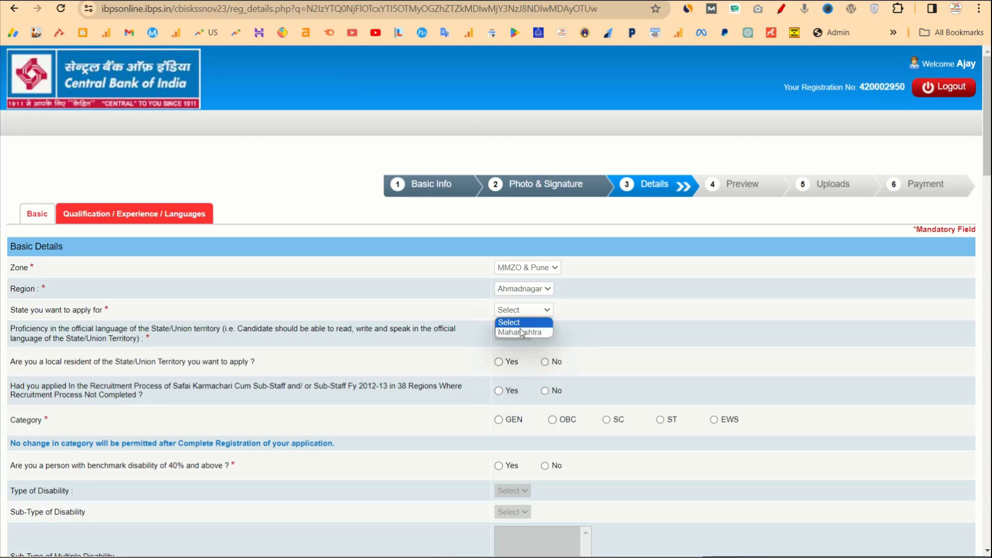
pyautogui.click(520, 331)
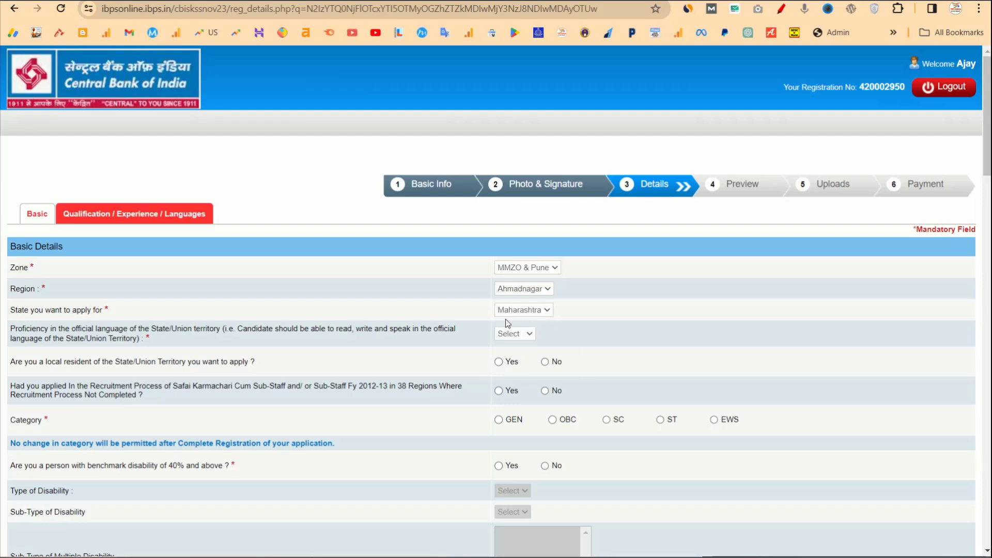
pyautogui.click(505, 335)
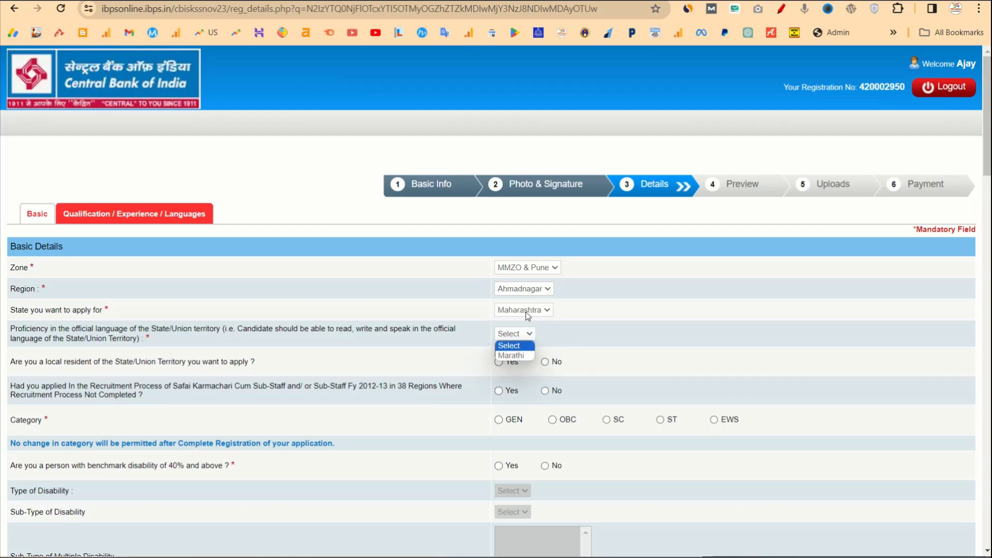
pyautogui.click(517, 354)
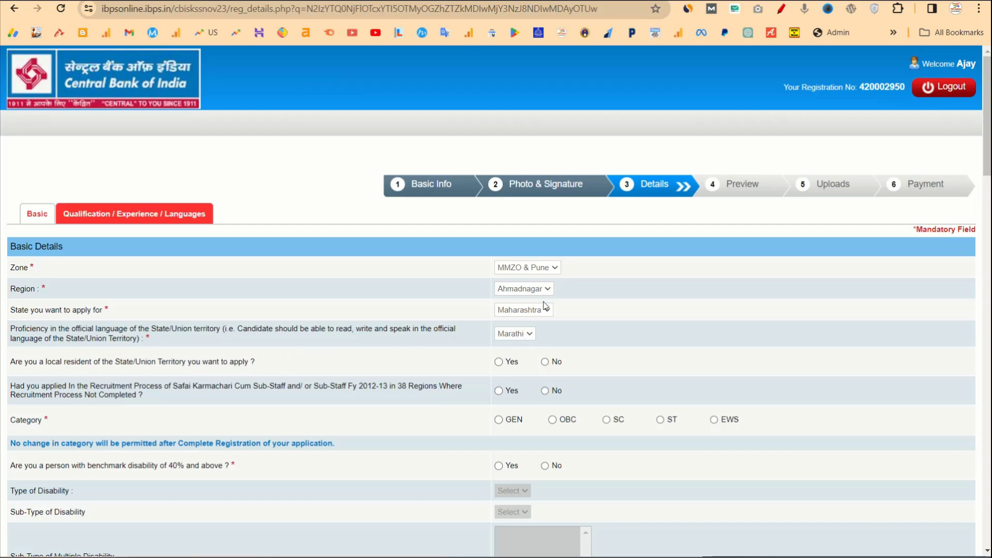
# Answer Yes to being a local resident and No to having applied in the FY 2012-13 recruitment process
pyautogui.click(498, 362)
pyautogui.scroll(-1, 605, 422)
pyautogui.scroll(-3, 605, 422)
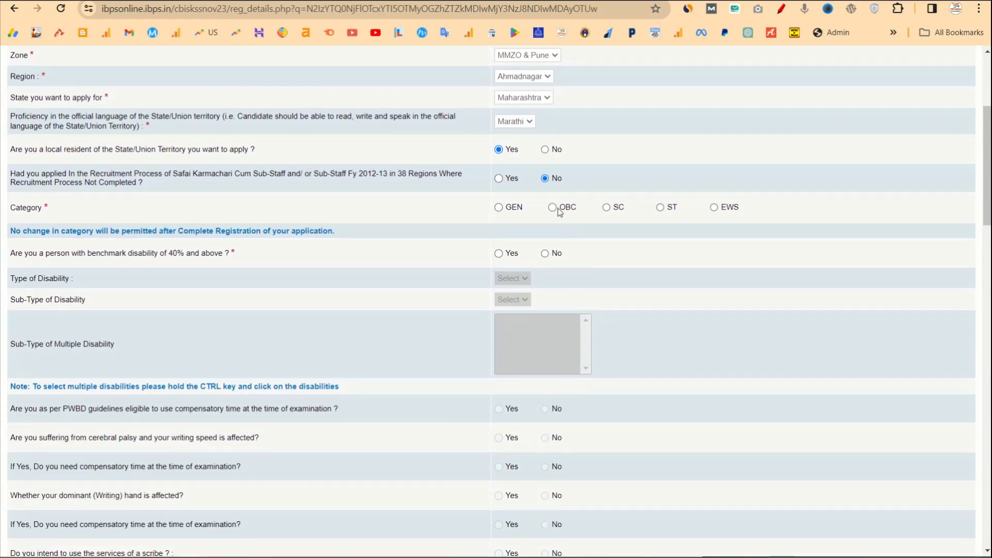
# Set the candidate's category to OBC and acknowledge the category notice
pyautogui.click(552, 208)
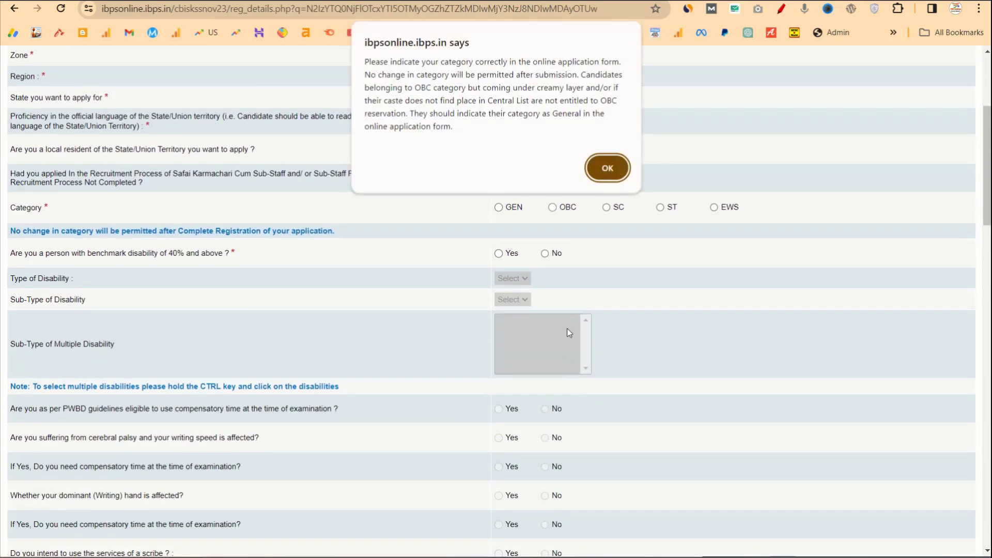
pyautogui.click(604, 167)
pyautogui.scroll(-5, 551, 435)
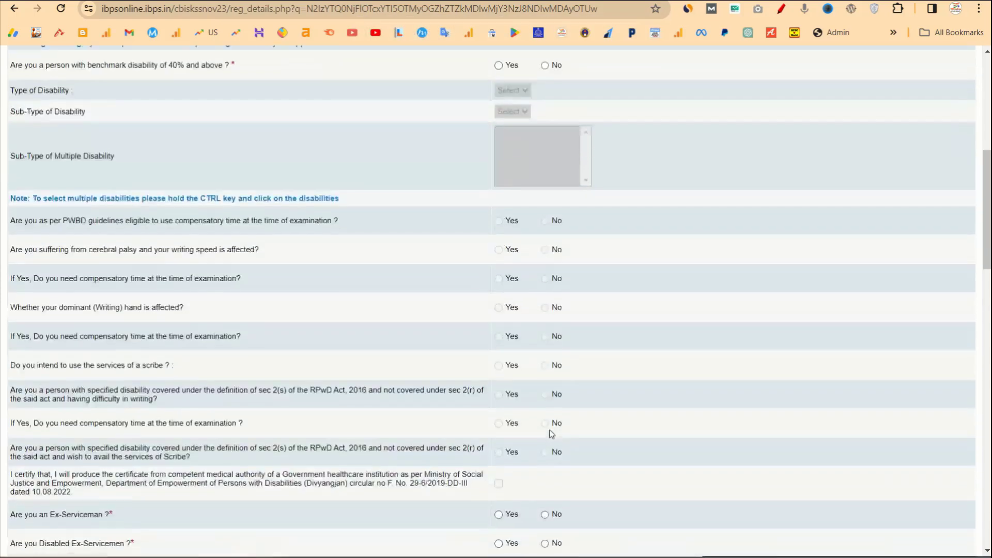
pyautogui.scroll(-3, 547, 462)
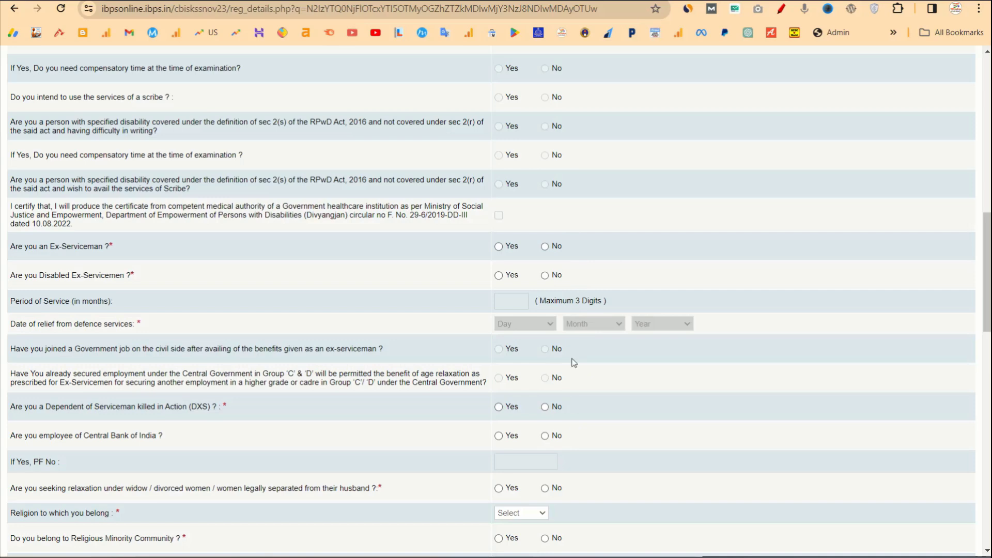
# Change the candidate's category to SC and acknowledge the category notice
pyautogui.scroll(7, 573, 249)
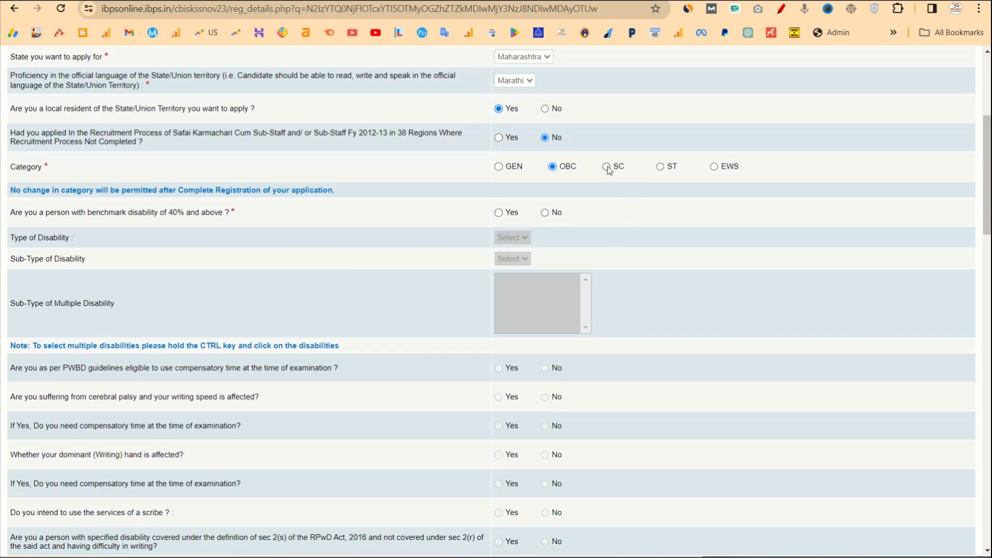
pyautogui.click(607, 168)
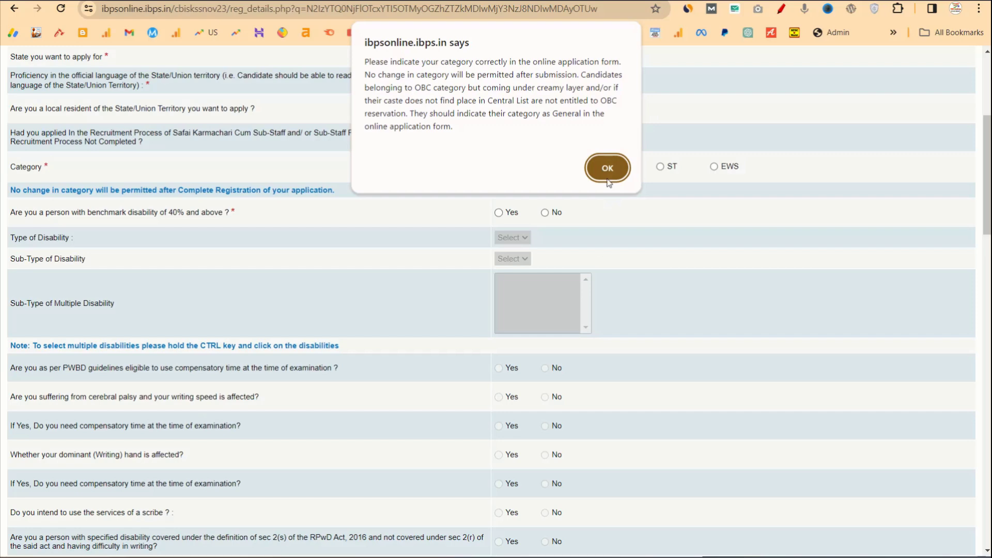
pyautogui.click(607, 169)
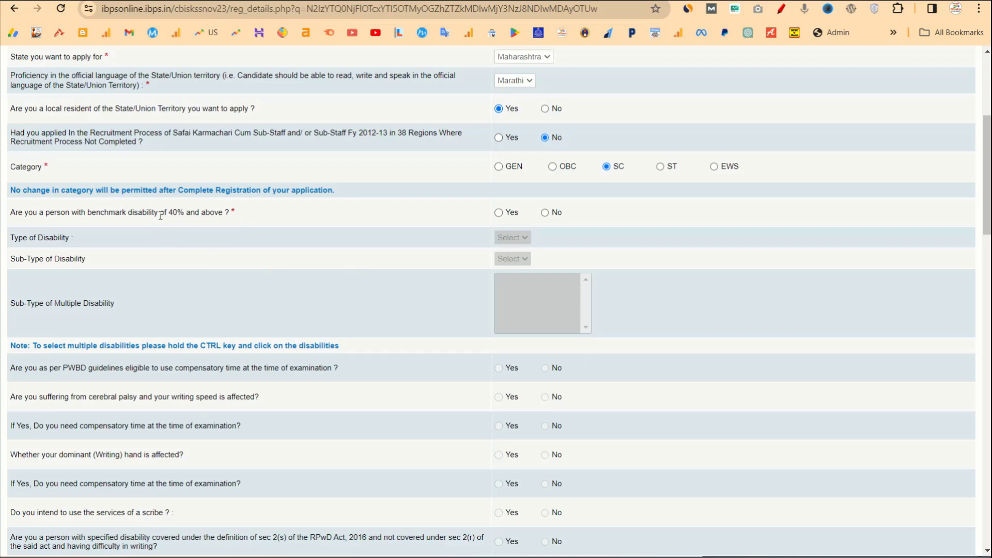
# Answer Yes to the question about a benchmark disability of 40% and above
pyautogui.click(548, 217)
pyautogui.click(499, 213)
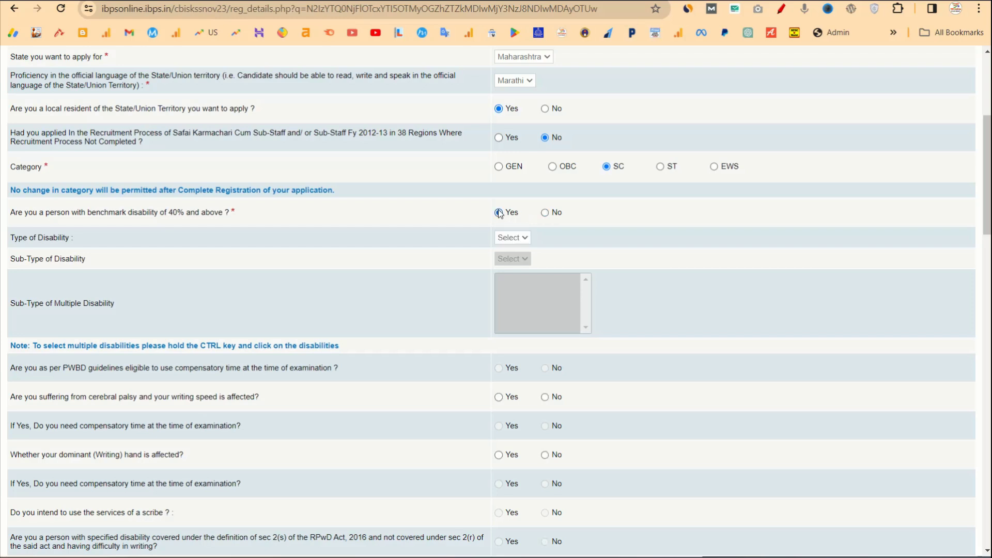
# Change the answer to the benchmark disability of 40% and above question to No
pyautogui.click(513, 237)
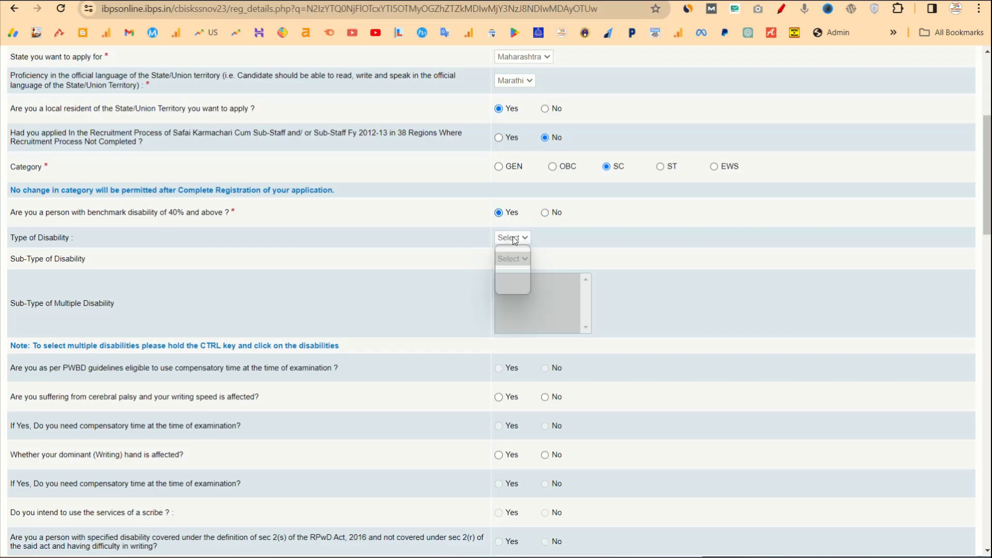
pyautogui.click(555, 265)
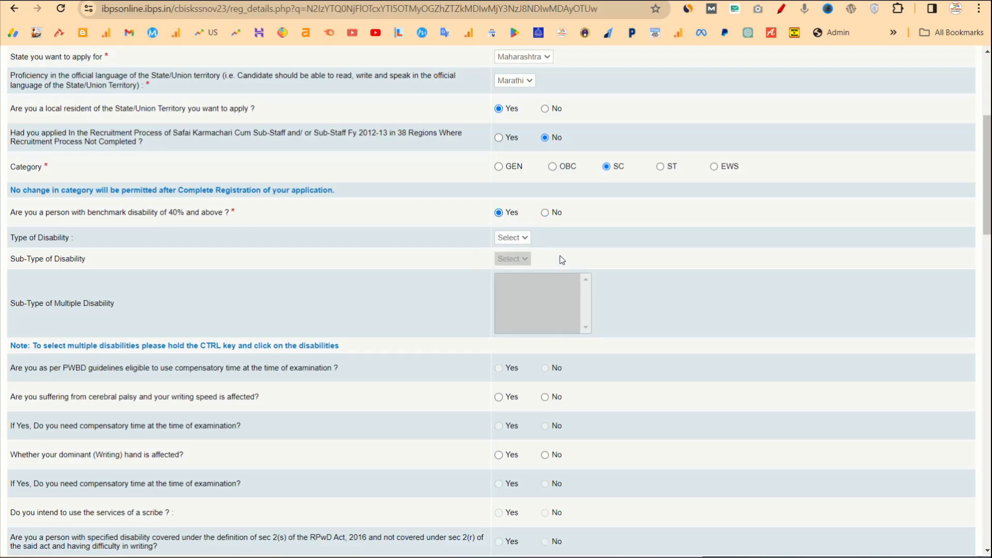
pyautogui.click(547, 216)
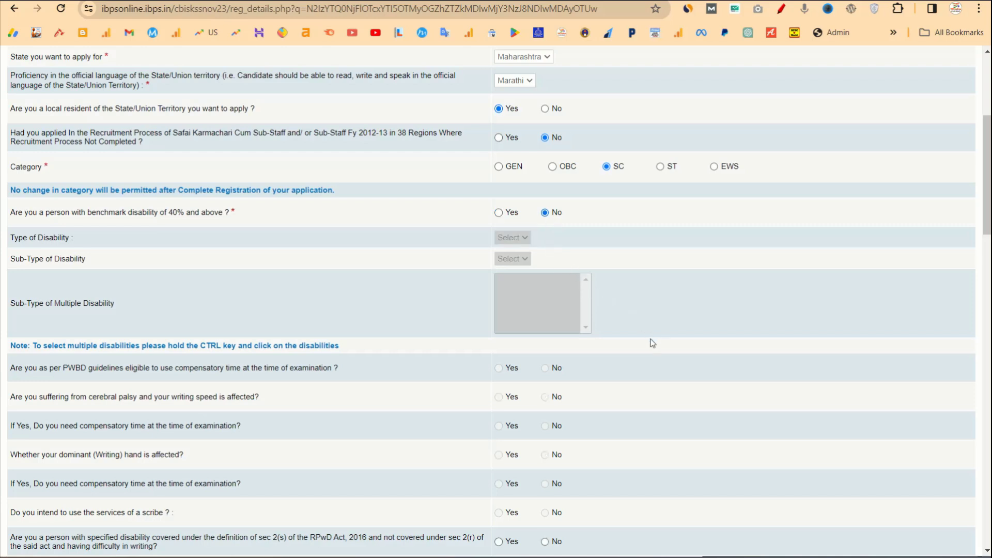
# Answer No to being an Ex-Serviceman and No to being a Disabled Ex-Serviceman
pyautogui.scroll(-4, 573, 345)
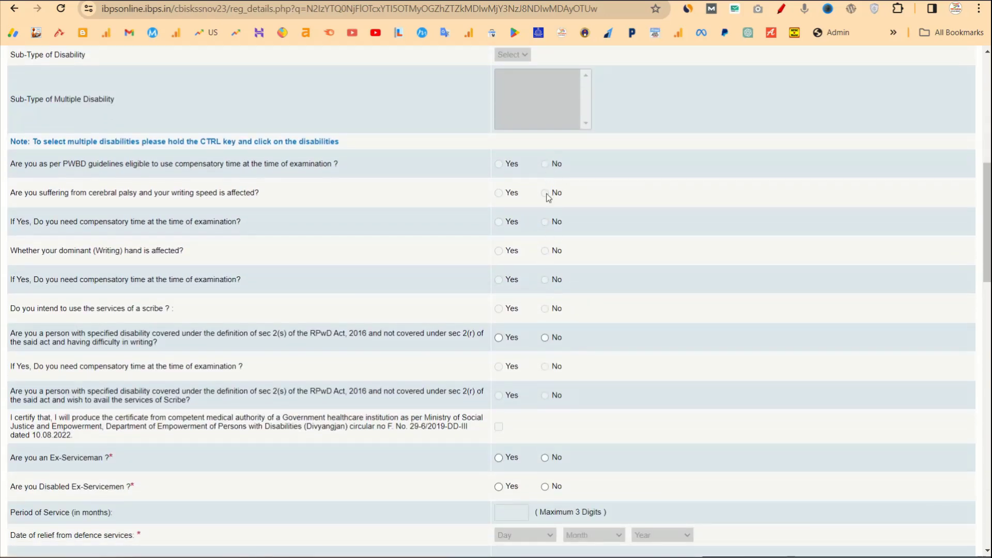
pyautogui.scroll(-1, 543, 324)
pyautogui.scroll(-1, 544, 324)
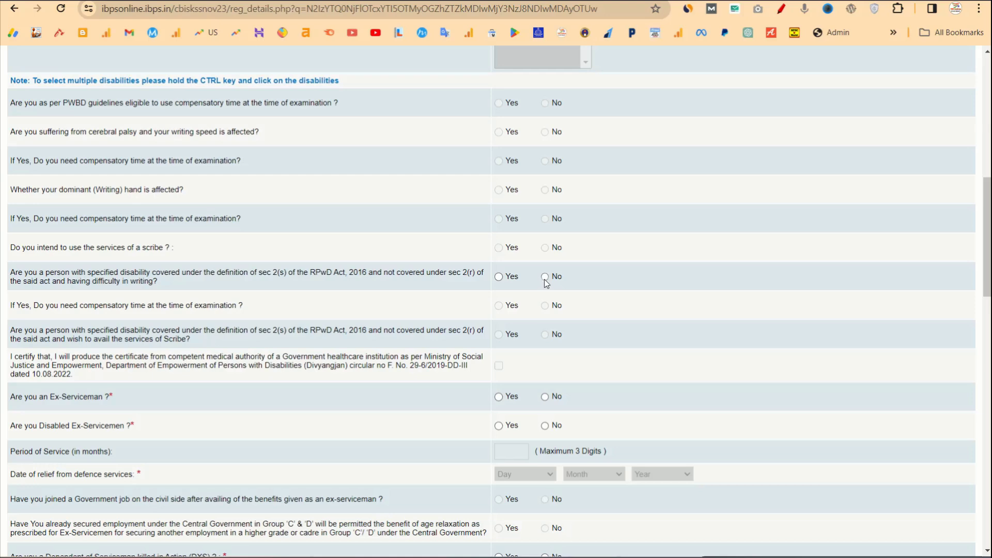
pyautogui.scroll(-2, 412, 360)
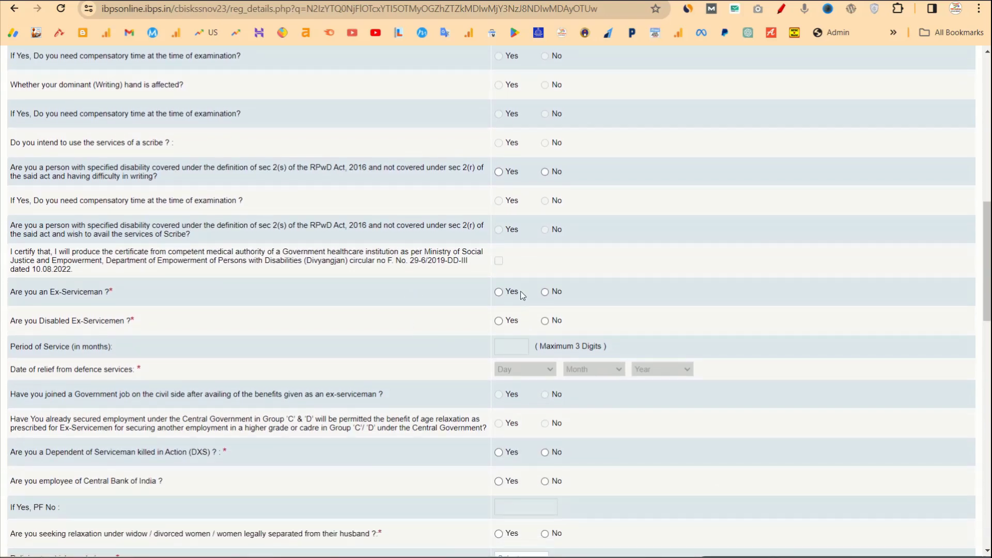
pyautogui.click(547, 293)
pyautogui.scroll(-1, 548, 323)
pyautogui.click(544, 296)
pyautogui.scroll(-3, 547, 290)
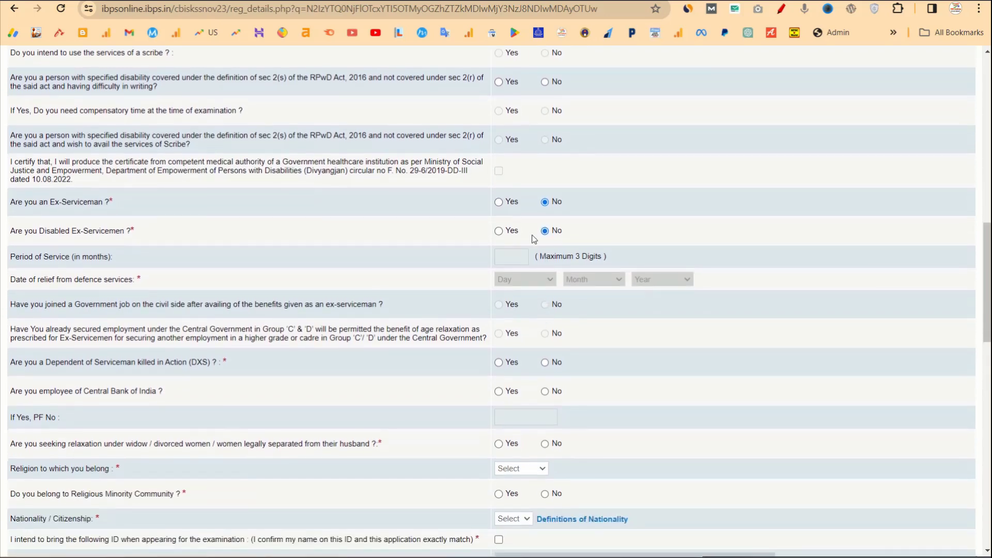
pyautogui.click(499, 203)
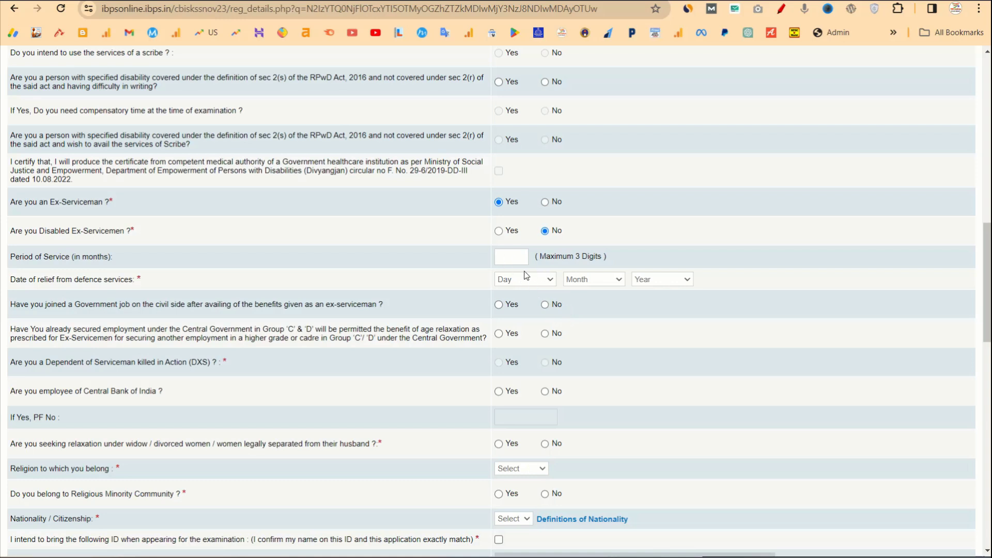
pyautogui.click(545, 202)
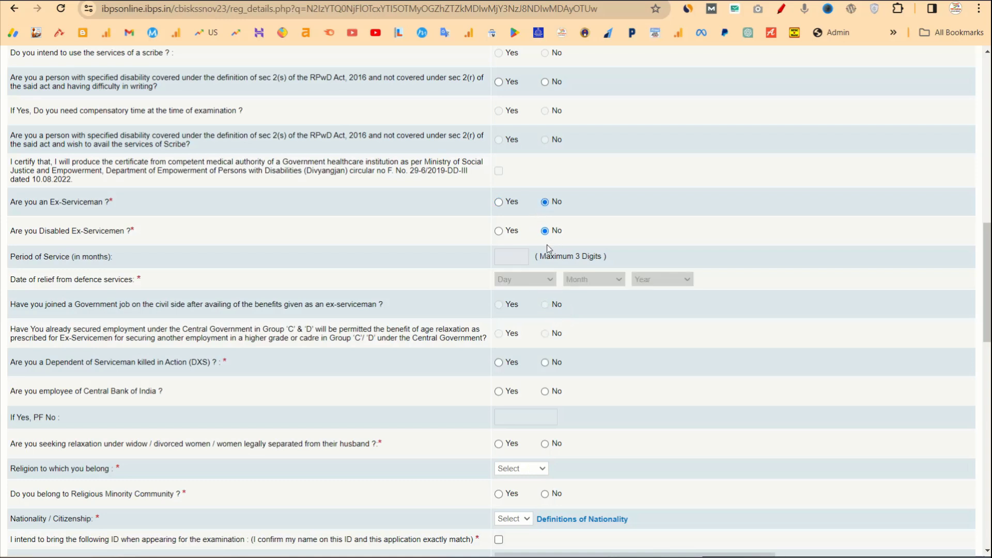
# Answer No to being an employee of Central Bank of India and No to being a dependent of a serviceman killed in action
pyautogui.scroll(-2, 551, 246)
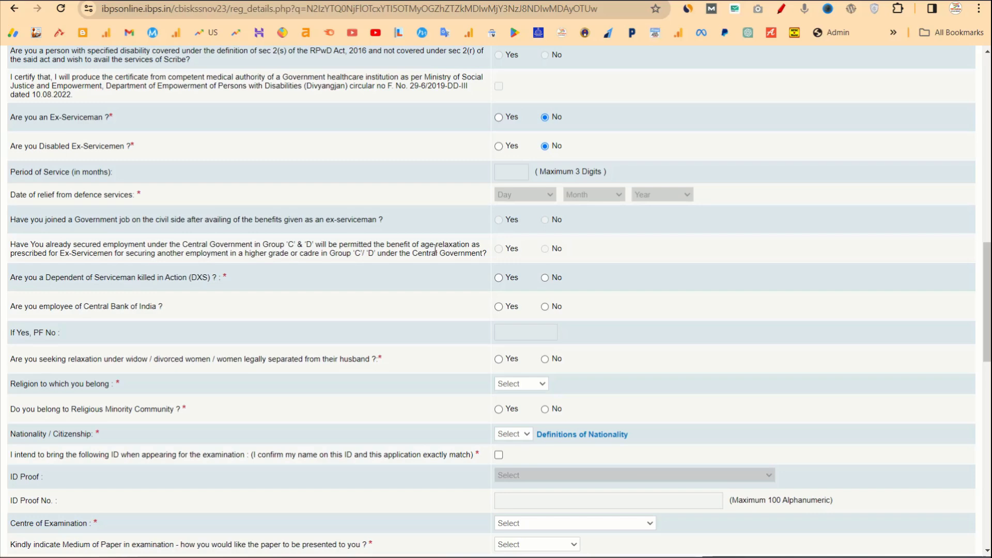
pyautogui.scroll(-1, 504, 283)
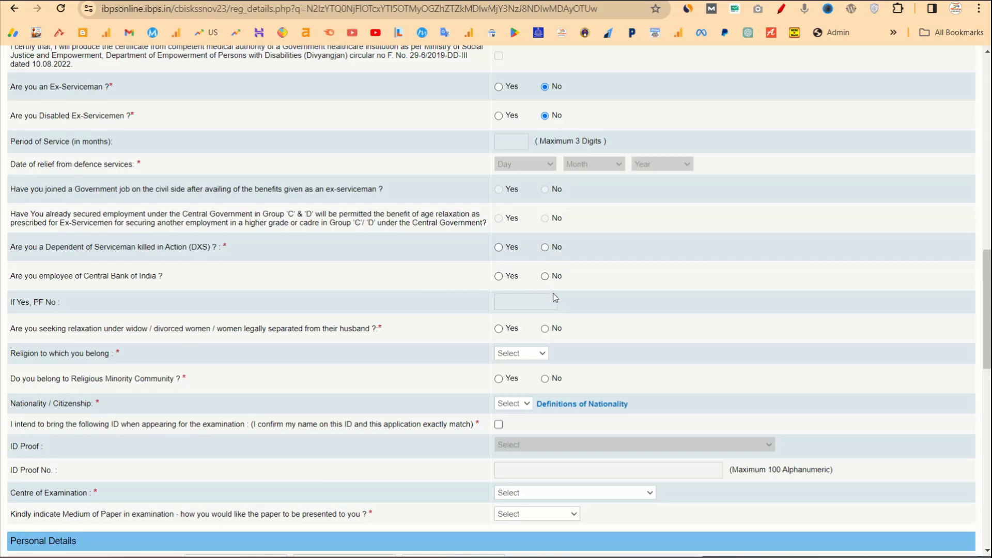
pyautogui.click(546, 276)
pyautogui.click(545, 247)
# Answer No to seeking relaxation as a widow, divorced woman or woman legally separated from her husband
pyautogui.scroll(-1, 572, 319)
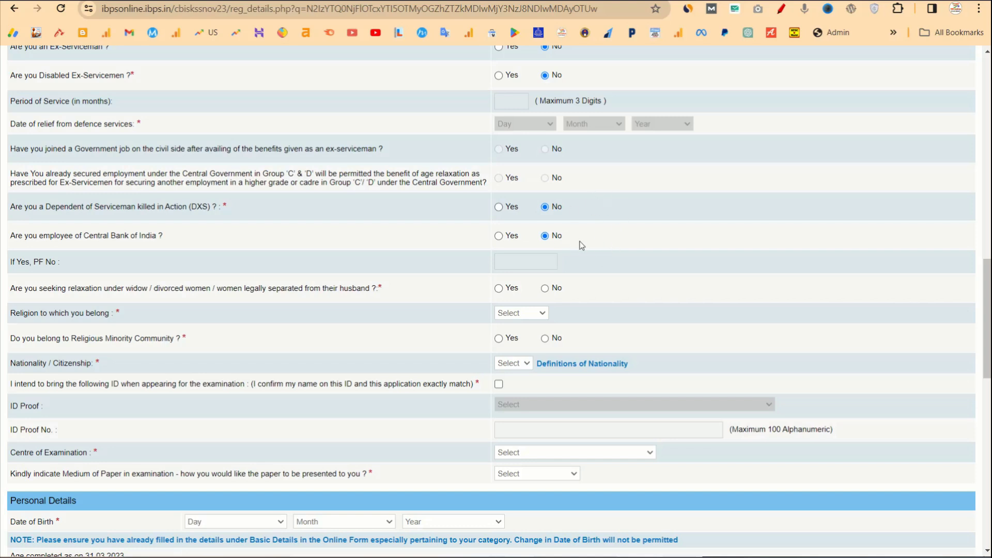
pyautogui.scroll(-1, 568, 290)
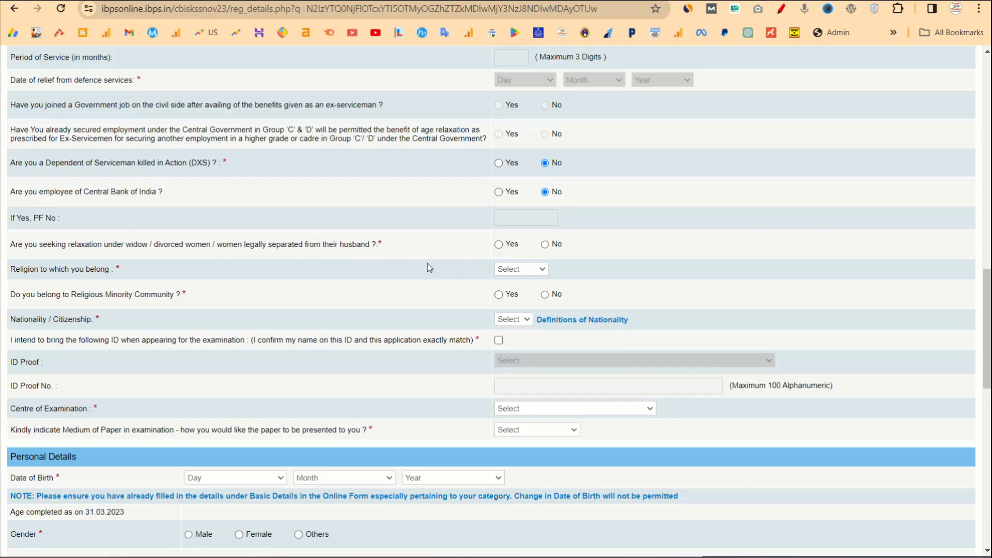
pyautogui.click(544, 247)
# Set the candidate's religion to Hindu and answer No to belonging to a religious minority community
pyautogui.scroll(-1, 507, 270)
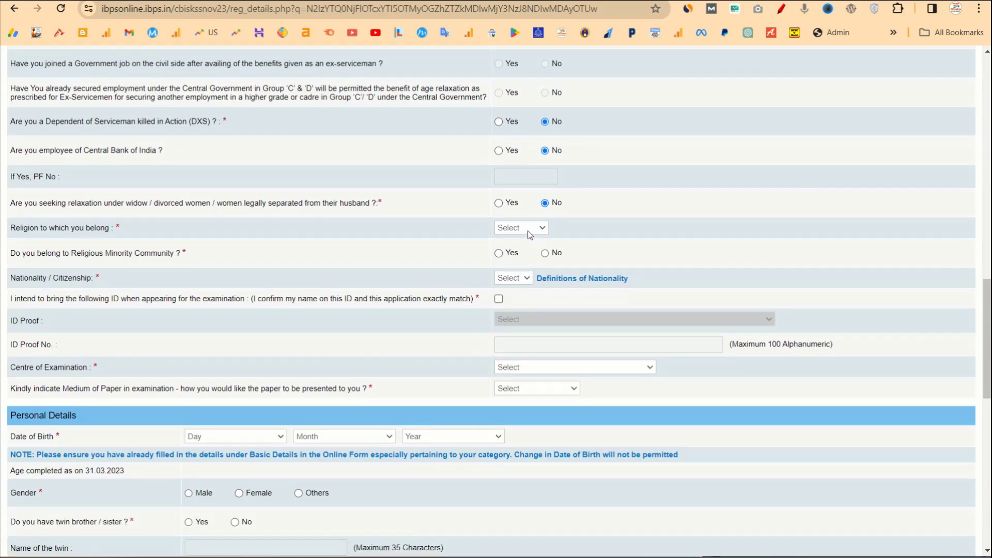
pyautogui.click(532, 231)
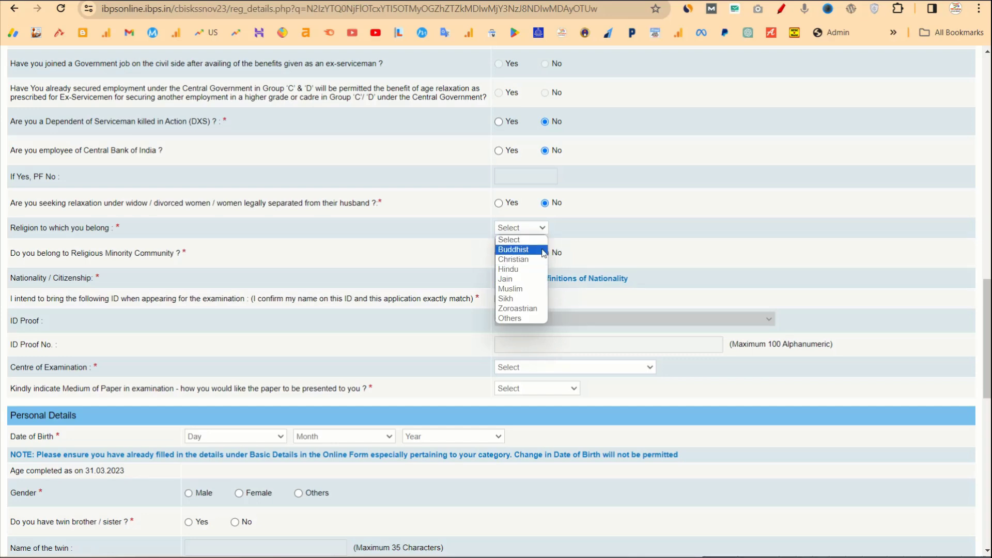
pyautogui.click(575, 242)
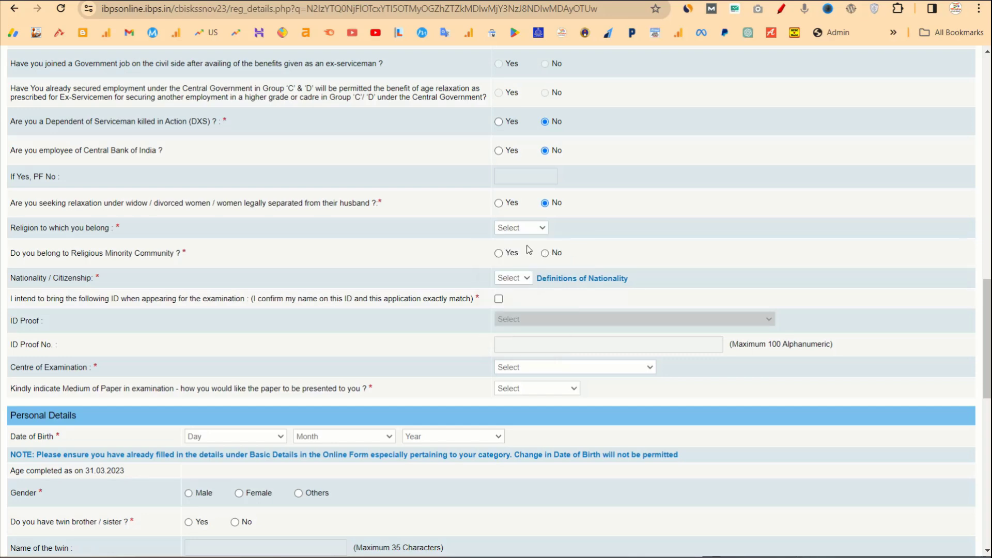
pyautogui.click(521, 230)
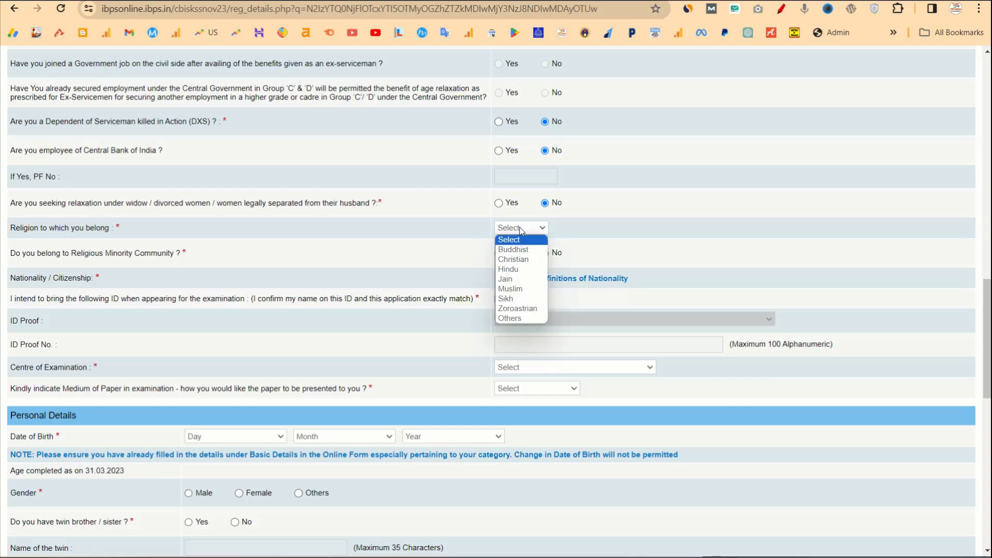
pyautogui.click(509, 270)
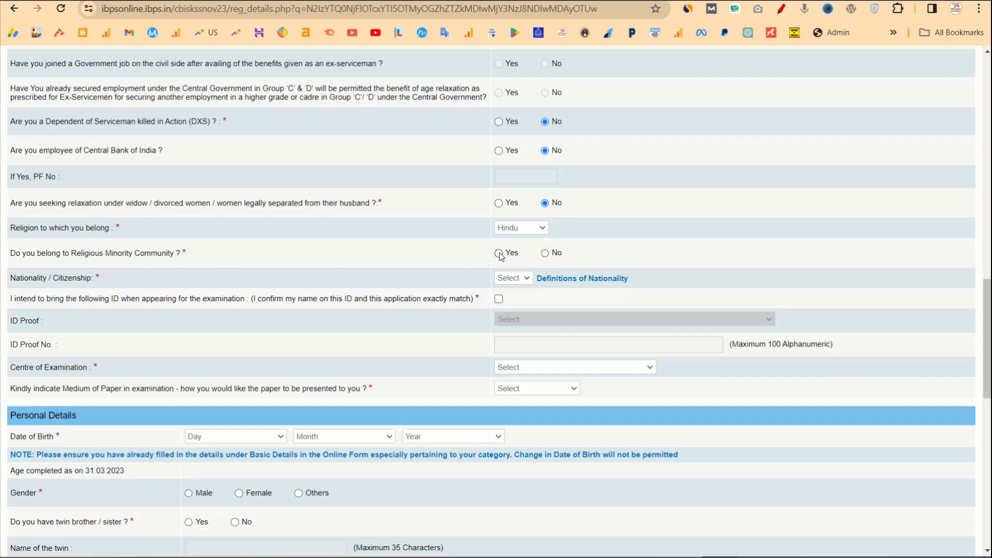
pyautogui.click(545, 253)
# Set the nationality/citizenship to Indian
pyautogui.scroll(-1, 544, 262)
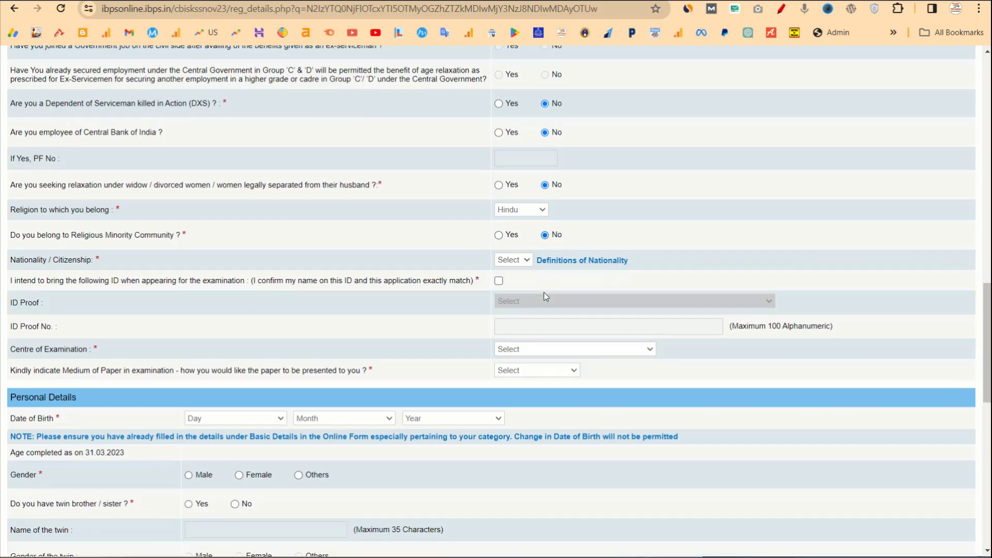
pyautogui.click(523, 237)
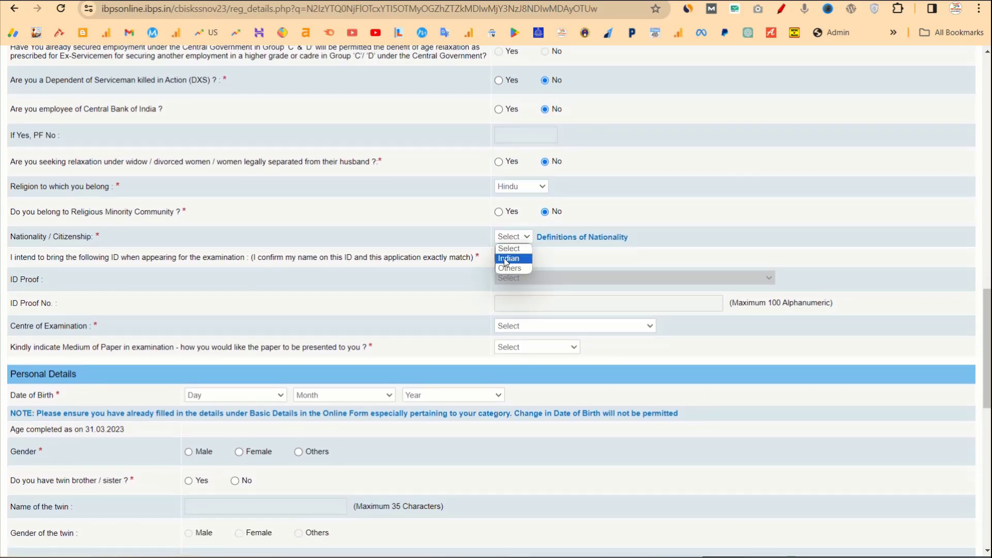
pyautogui.click(512, 259)
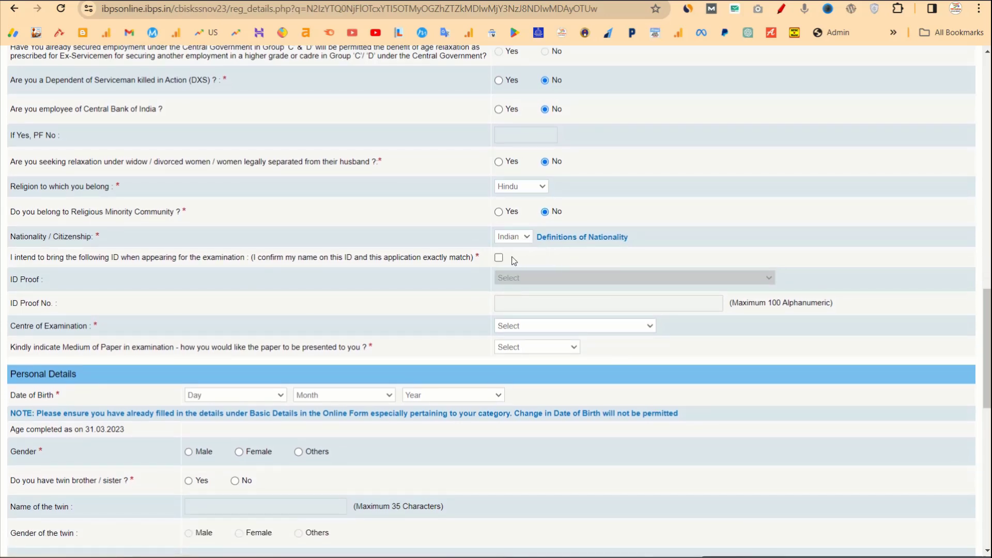
# Confirm the intention to bring a matching ID to the examination and choose Aadhar Card as the ID proof
pyautogui.scroll(-1, 474, 268)
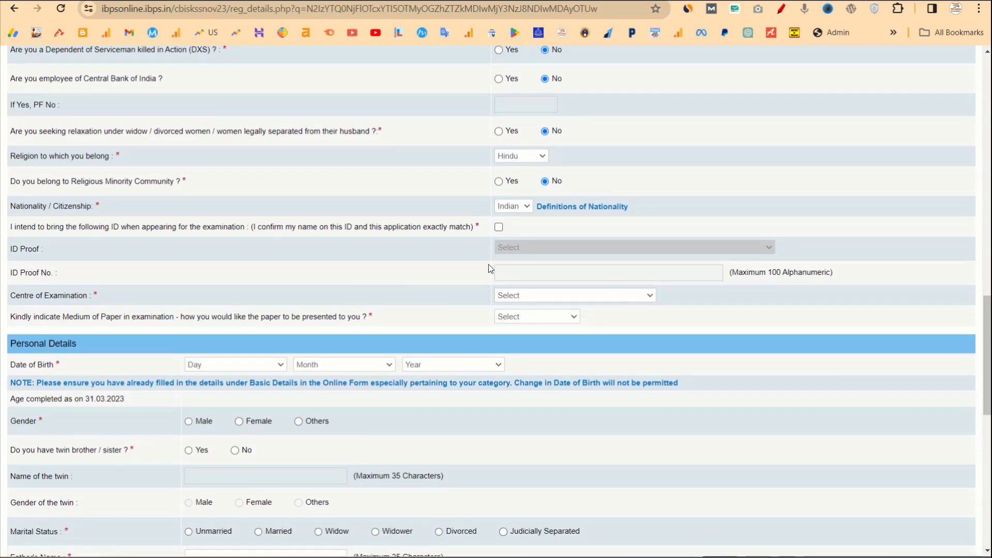
pyautogui.click(498, 228)
pyautogui.click(561, 248)
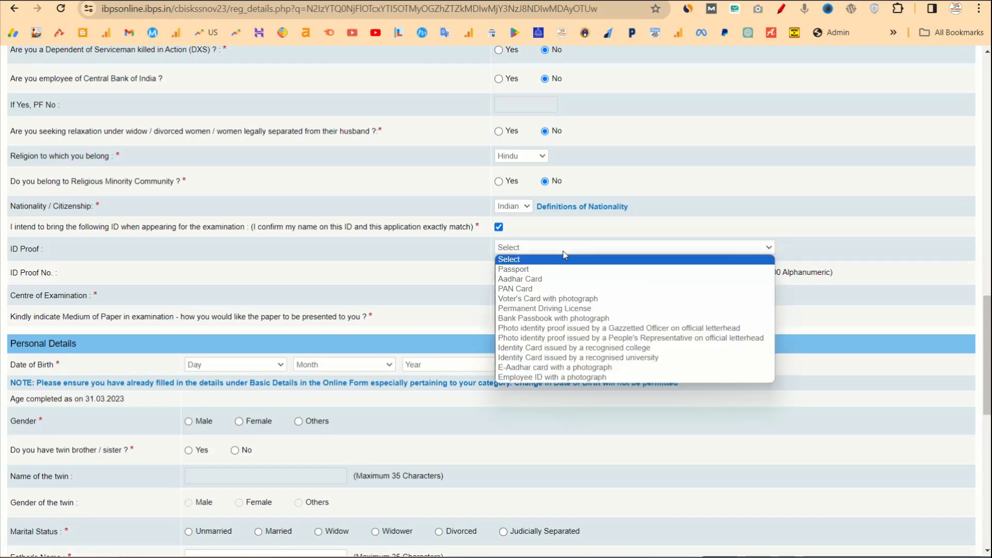
pyautogui.click(535, 281)
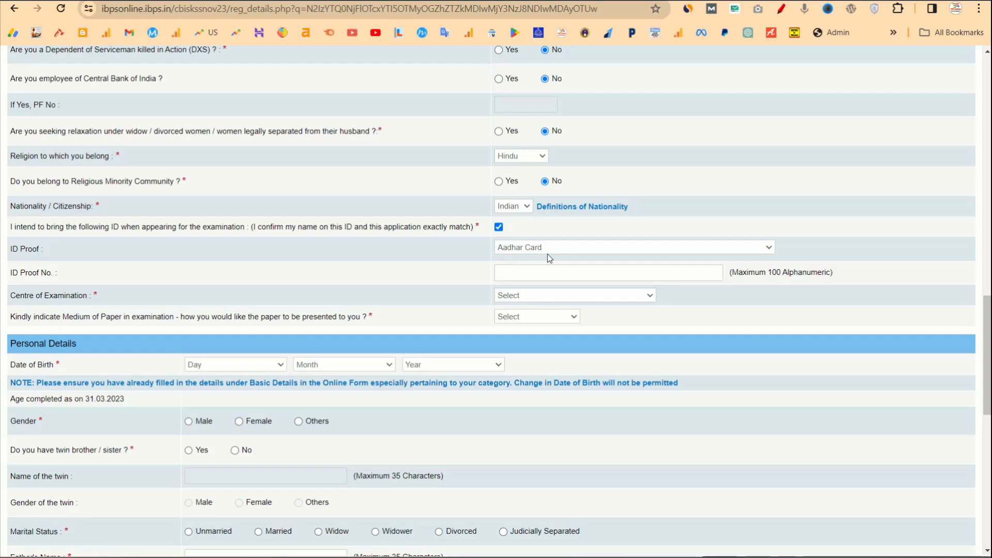
# Choose Pune as the centre of examination and English and Marathi as the medium of the paper
pyautogui.scroll(-2, 538, 301)
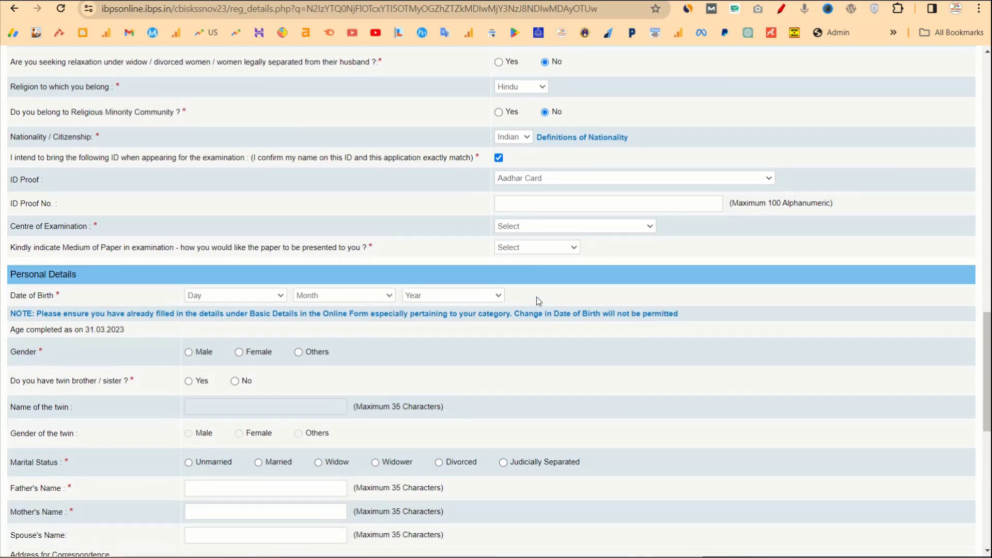
pyautogui.click(585, 224)
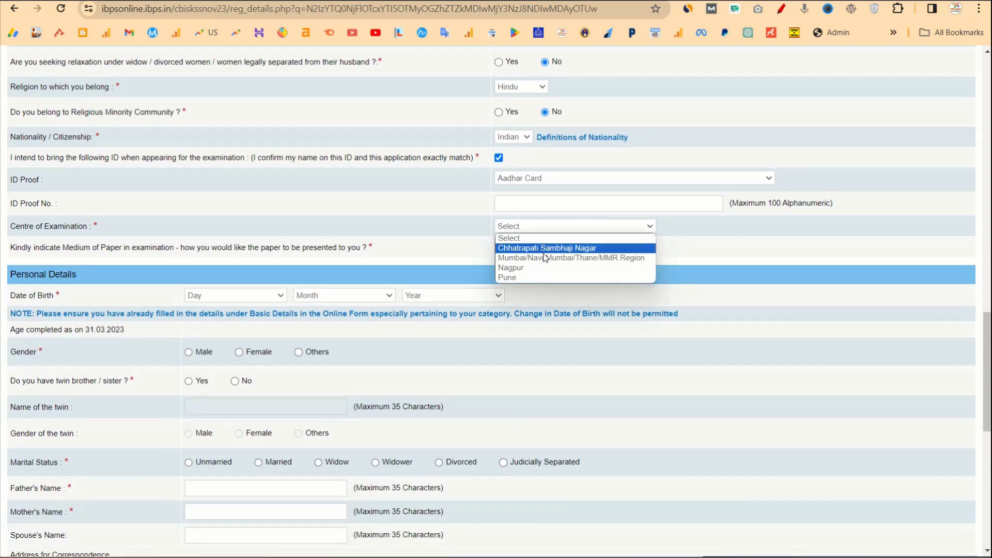
pyautogui.click(511, 277)
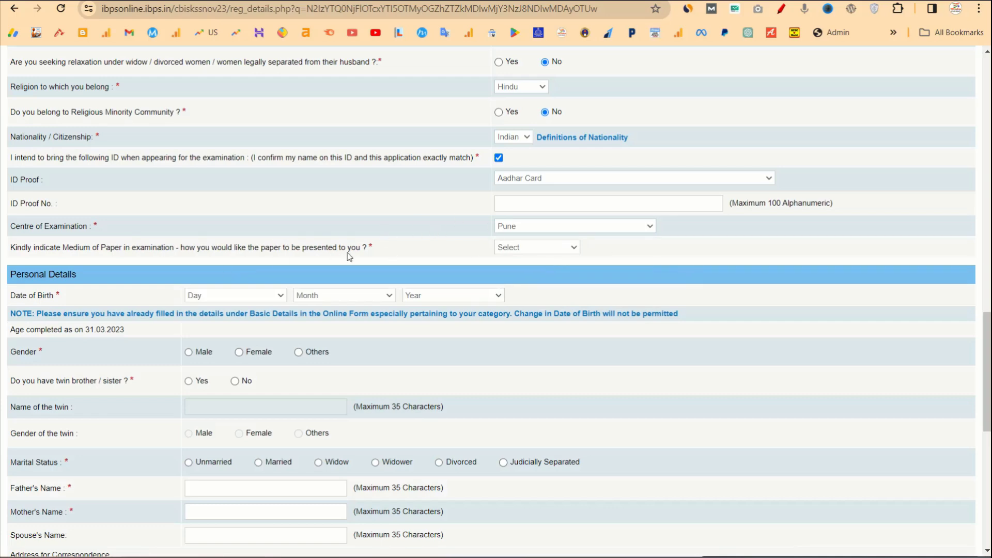
pyautogui.click(546, 247)
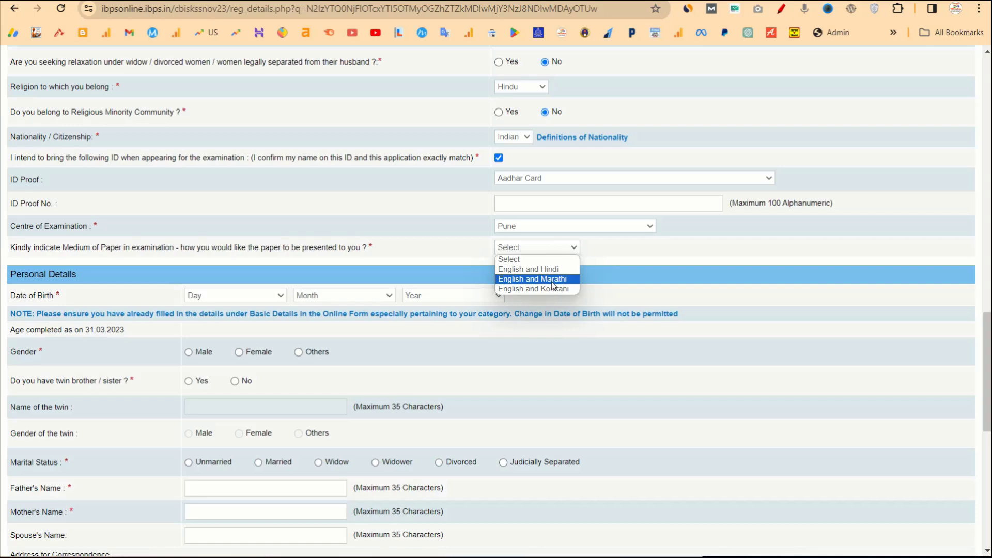
pyautogui.click(516, 279)
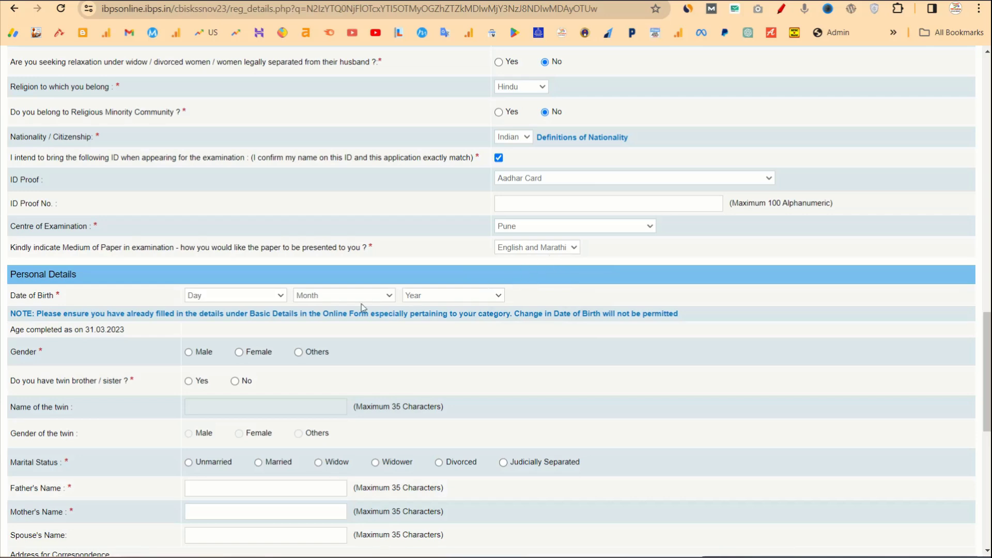
# Fill in the candidate's date of birth and set the gender to Male in the personal details
pyautogui.click(265, 297)
pyautogui.click(233, 368)
pyautogui.click(364, 298)
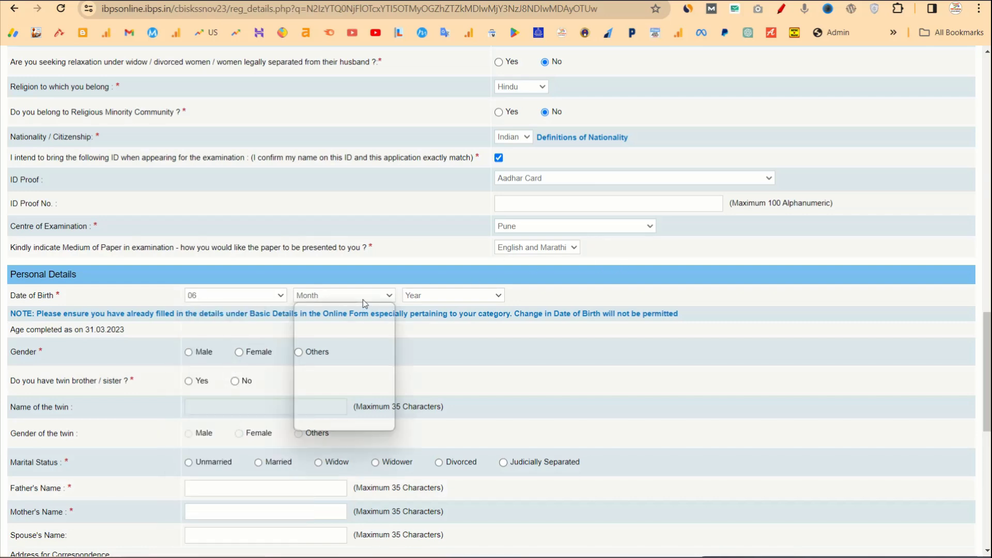
pyautogui.click(348, 353)
pyautogui.click(443, 293)
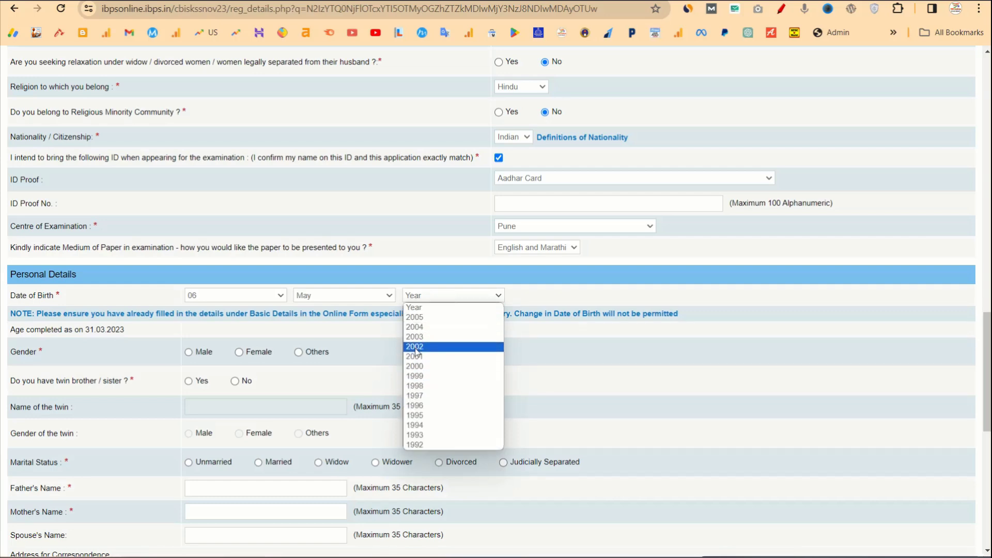
pyautogui.click(414, 367)
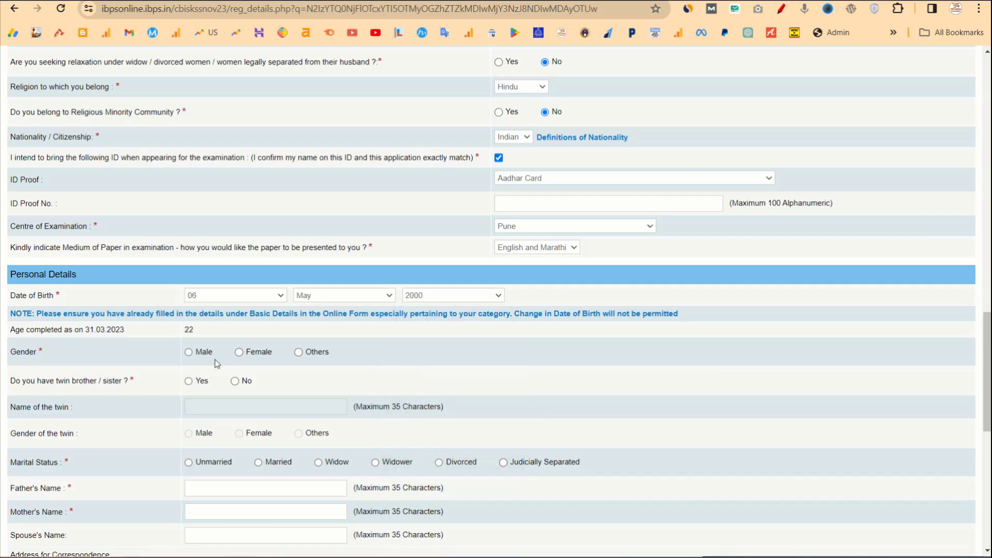
pyautogui.click(188, 352)
# Answer Yes to the question about having a twin brother or sister
pyautogui.scroll(-1, 275, 404)
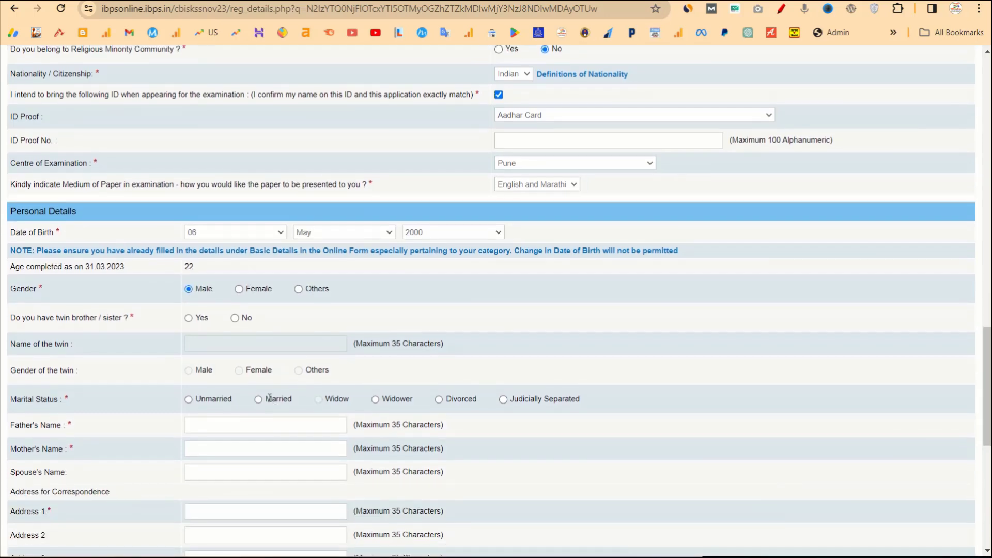
pyautogui.scroll(-1, 204, 327)
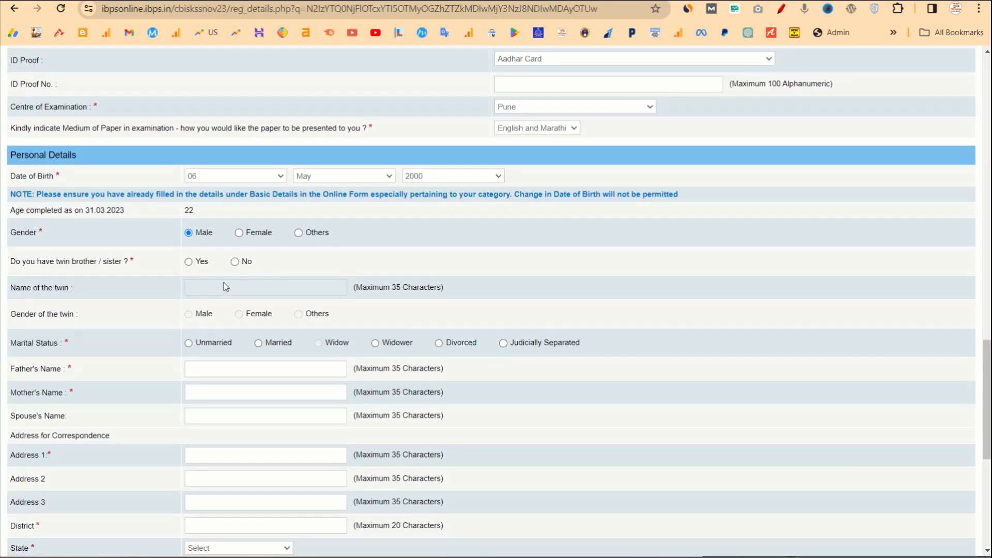
pyautogui.click(188, 262)
pyautogui.click(236, 262)
pyautogui.click(189, 262)
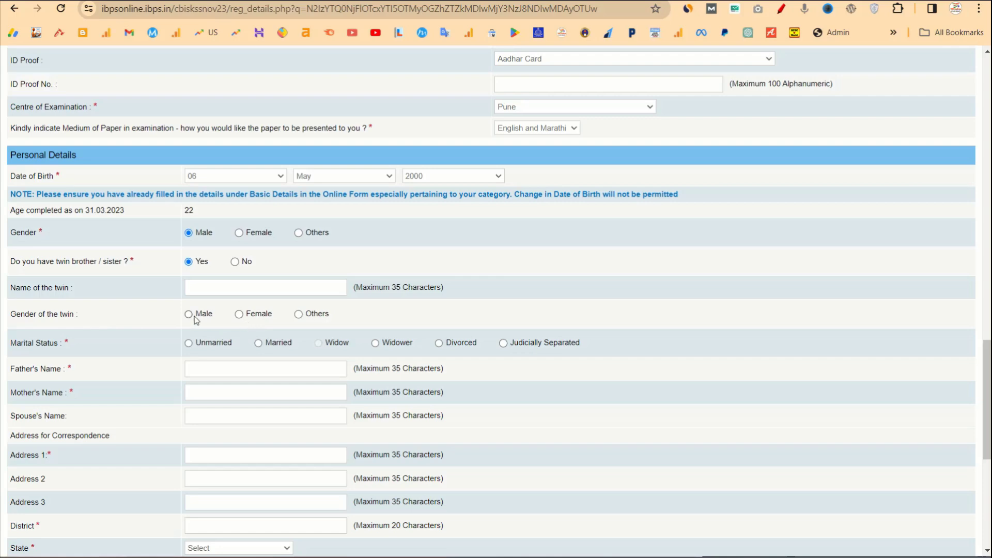
# Answer No to the twin brother or sister question and set the marital status to Unmarried
pyautogui.click(235, 262)
pyautogui.scroll(-2, 233, 266)
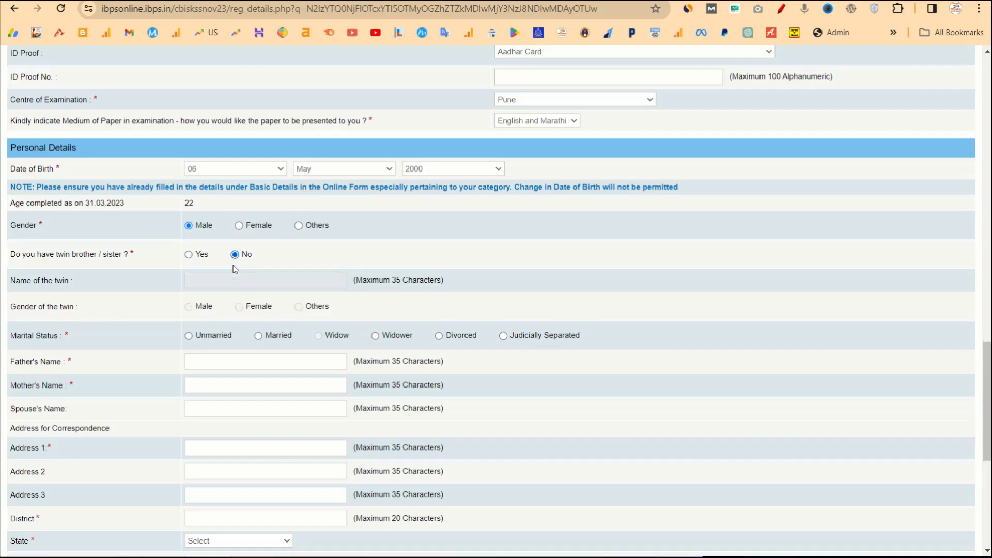
pyautogui.click(189, 248)
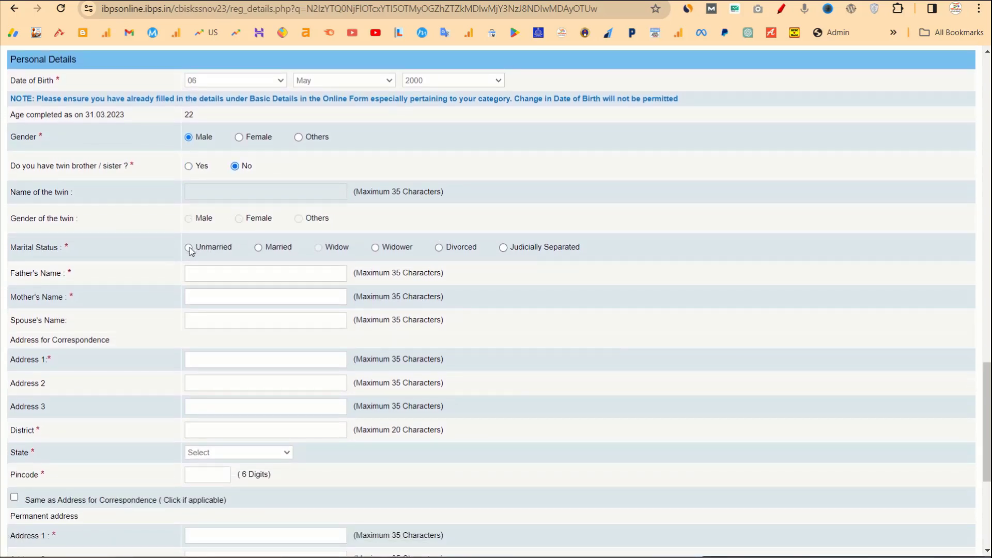
pyautogui.click(267, 247)
pyautogui.click(189, 248)
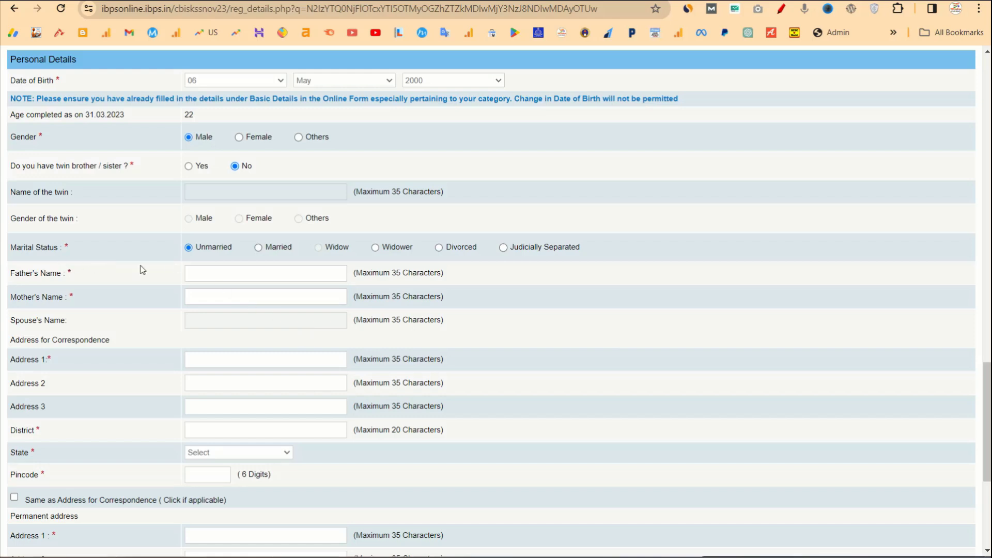
# Choose the Permanent Address as the address for GST invoicing
pyautogui.scroll(-2, 236, 294)
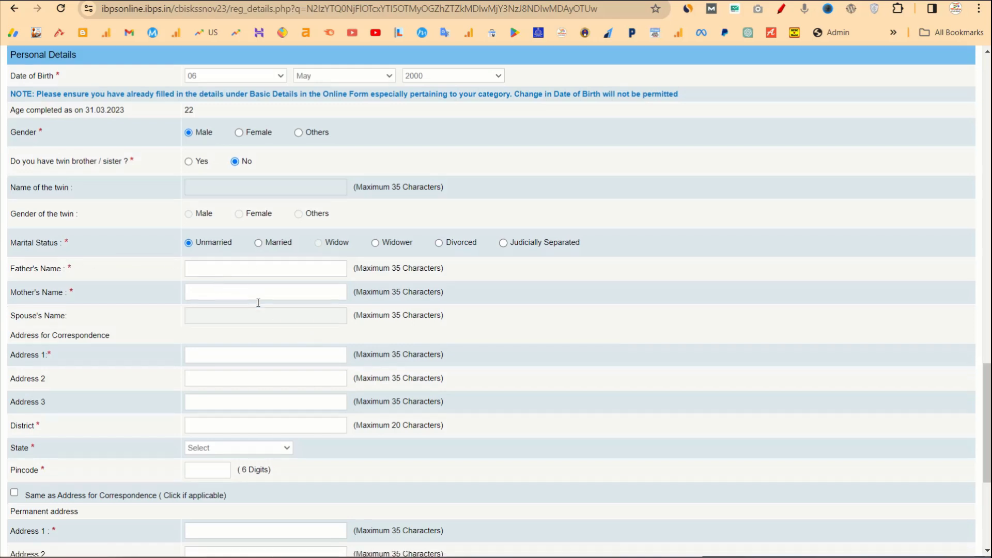
pyautogui.scroll(-1, 228, 282)
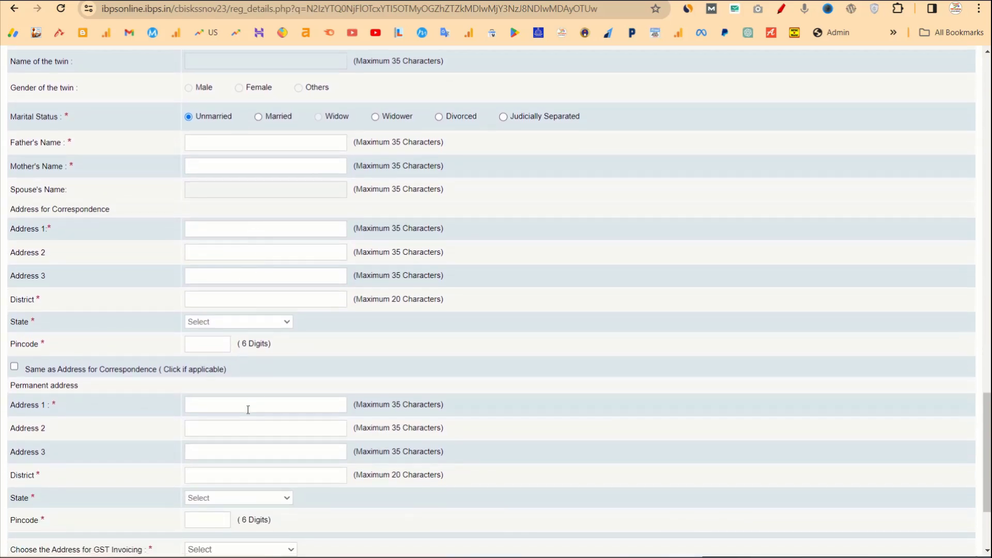
pyautogui.scroll(-1, 243, 411)
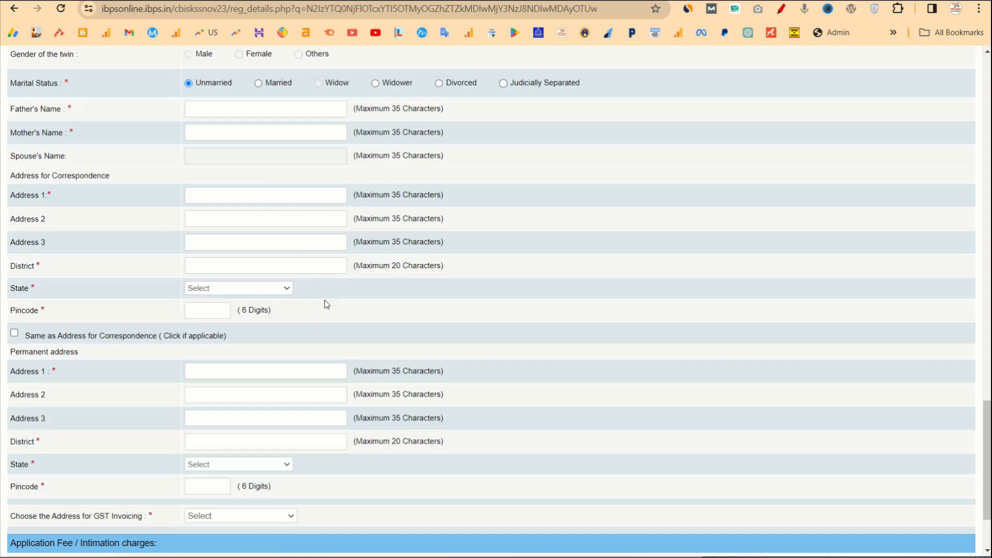
pyautogui.scroll(-1, 344, 458)
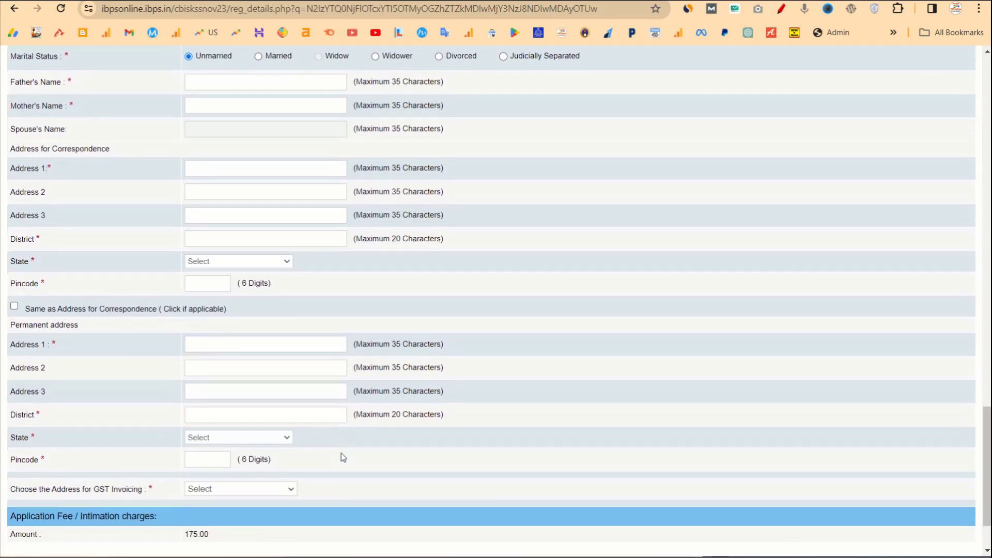
pyautogui.scroll(-1, 331, 459)
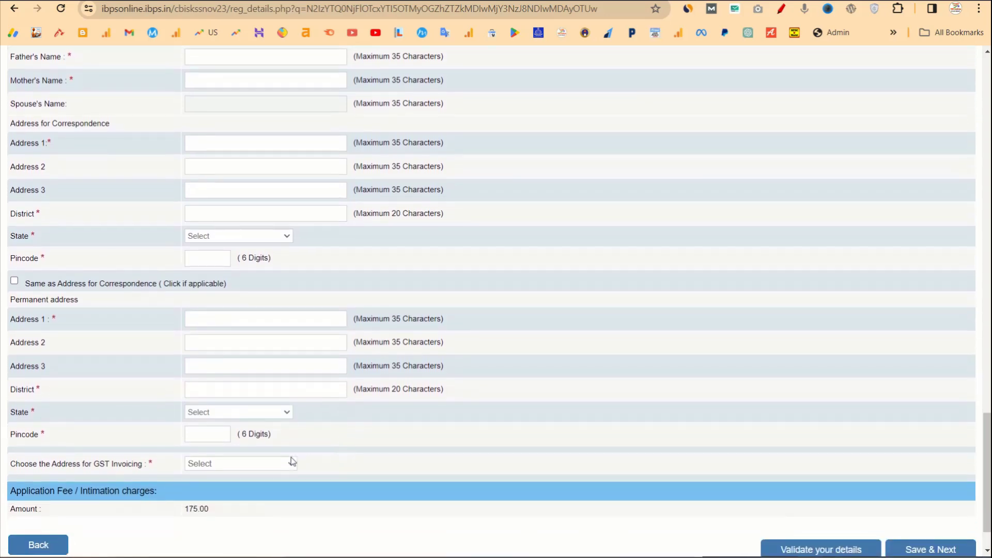
pyautogui.click(258, 464)
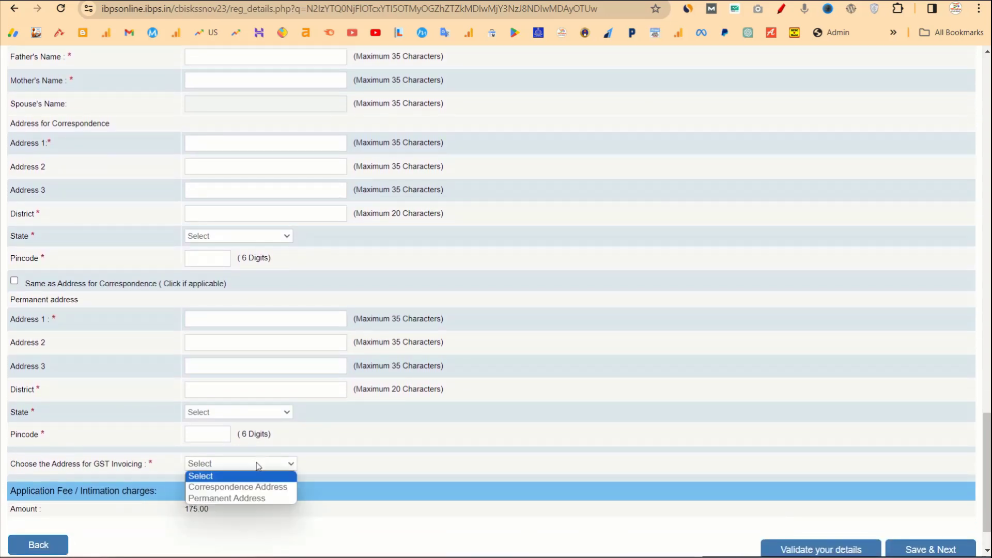
pyautogui.click(234, 499)
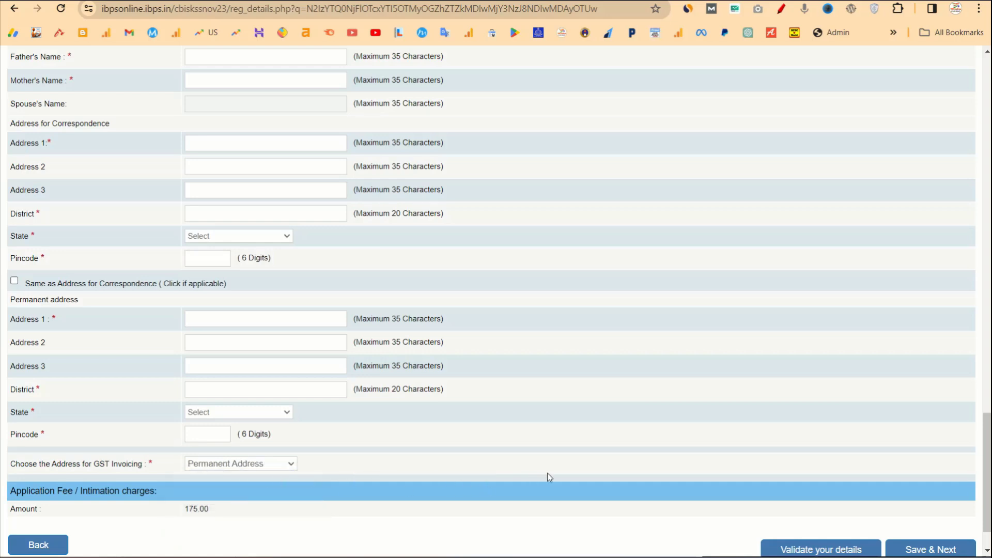
# Run the validation of the basic details and check back through the form for fields with errors
pyautogui.scroll(-2, 668, 469)
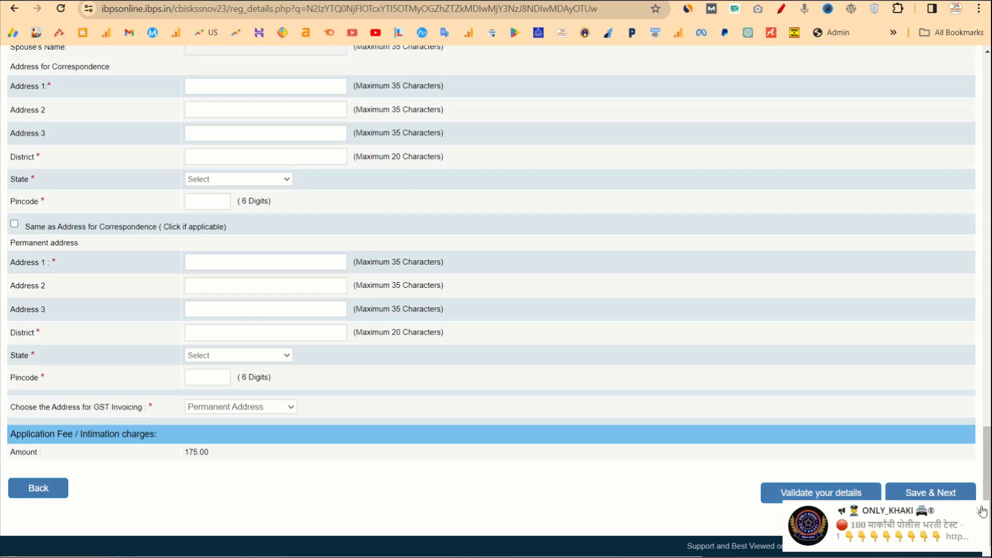
pyautogui.click(982, 512)
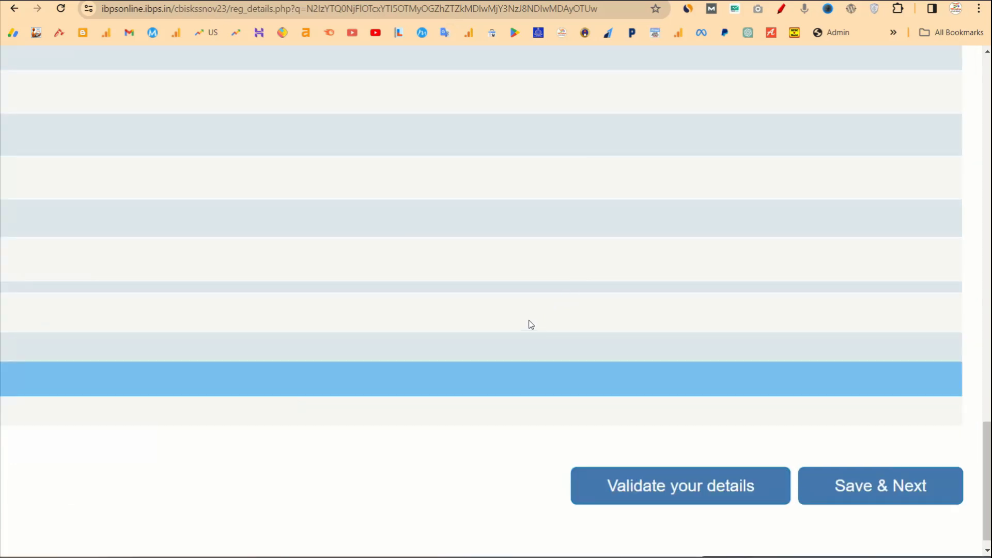
pyautogui.scroll(-1, 531, 325)
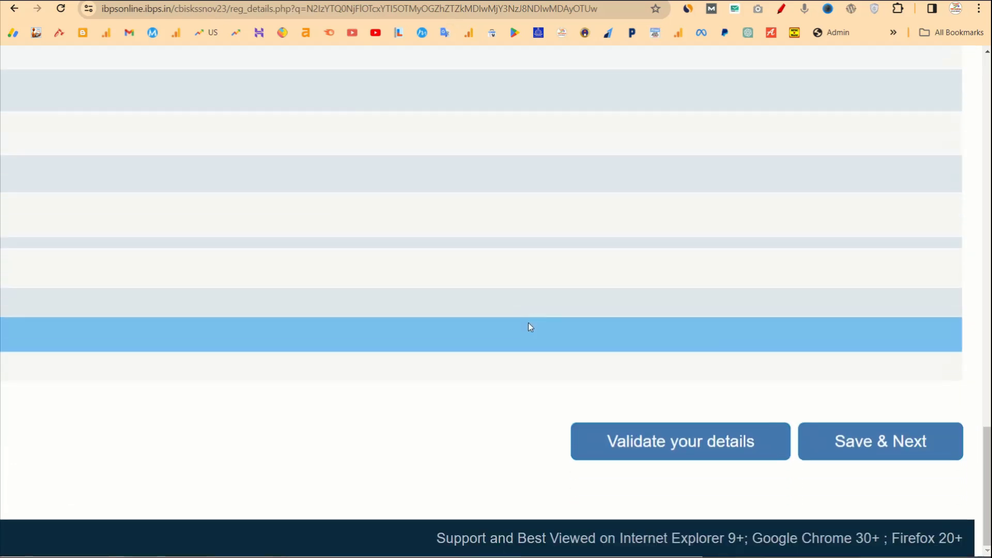
pyautogui.click(668, 442)
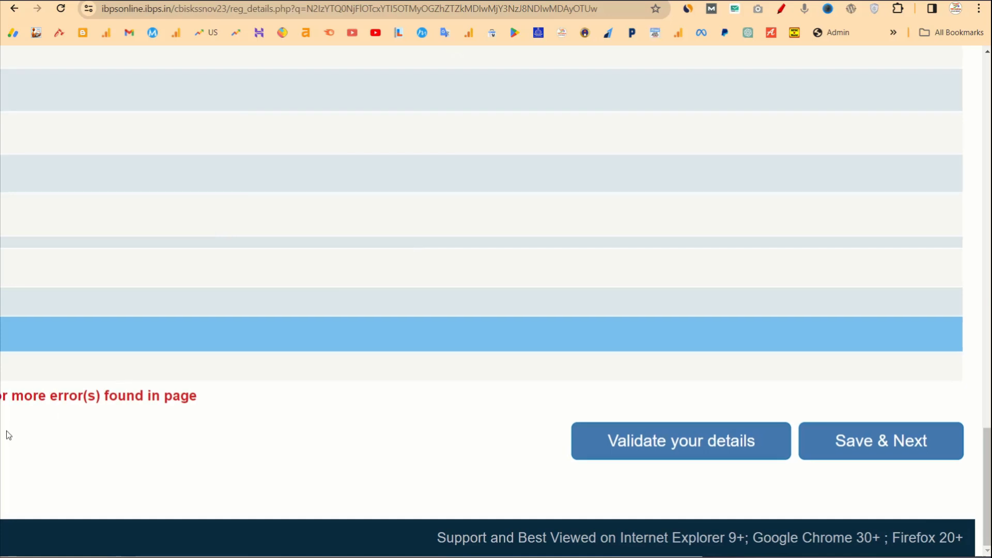
pyautogui.hscroll(-1, 7, 435)
pyautogui.scroll(1, 149, 389)
pyautogui.scroll(5, 149, 389)
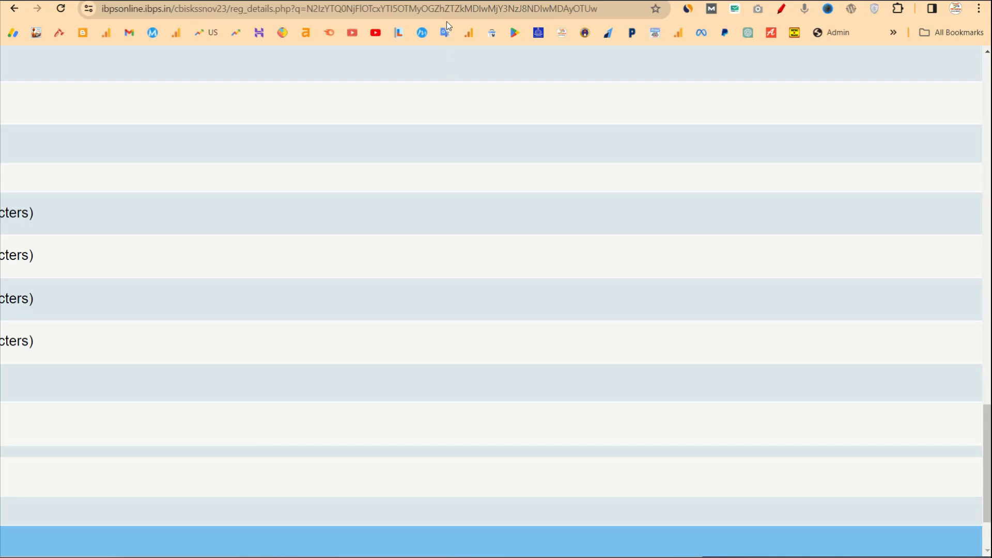
# Validate the completed basic details and save them to continue to the qualification, experience and languages section
pyautogui.scroll(-5, 508, 282)
pyautogui.scroll(3, 499, 310)
pyautogui.scroll(-1, 501, 308)
pyautogui.scroll(-2, 512, 309)
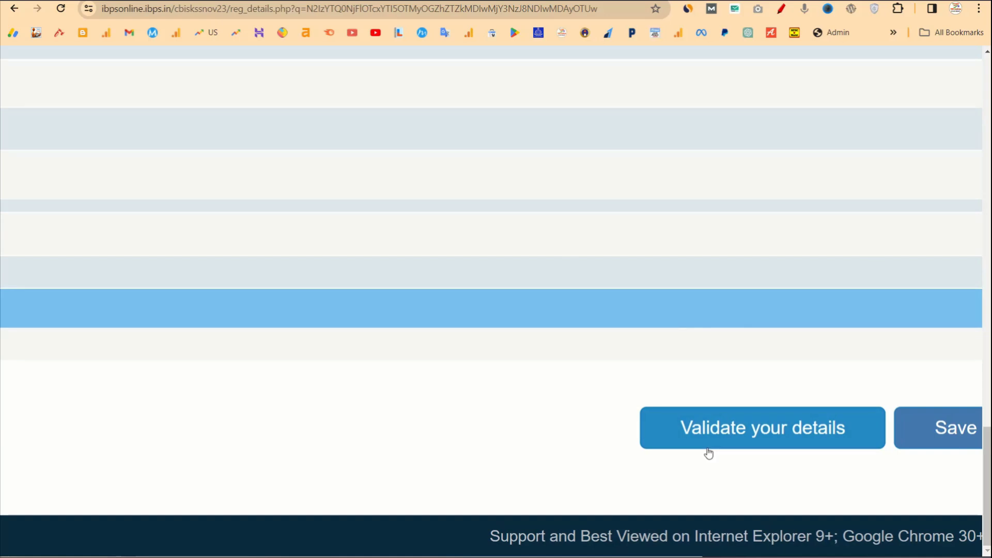
pyautogui.click(706, 445)
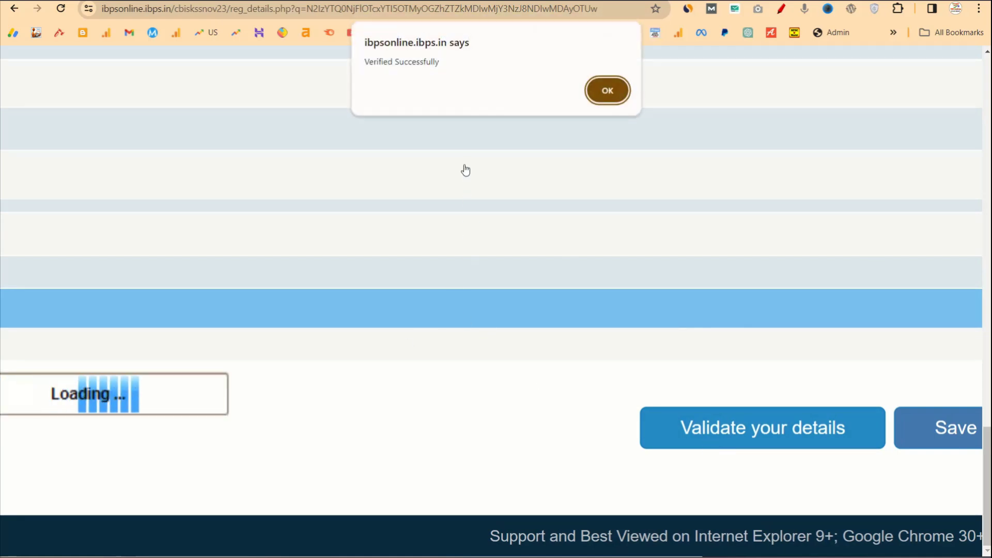
pyautogui.click(610, 94)
pyautogui.hscroll(2, 868, 424)
pyautogui.click(919, 426)
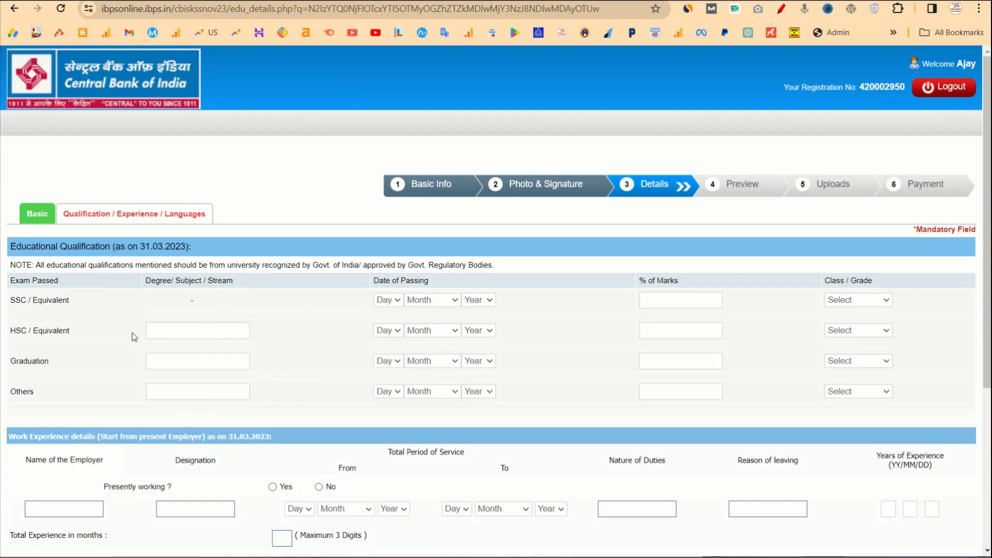
# Set the SSC / Equivalent date of passing to 01 March 2016
pyautogui.keyDown('ctrl'); pyautogui.scroll(3, 267, 300); pyautogui.keyUp('ctrl')
pyautogui.keyDown('ctrl'); pyautogui.scroll(-2, 120, 317); pyautogui.keyUp('ctrl')
pyautogui.click(384, 302)
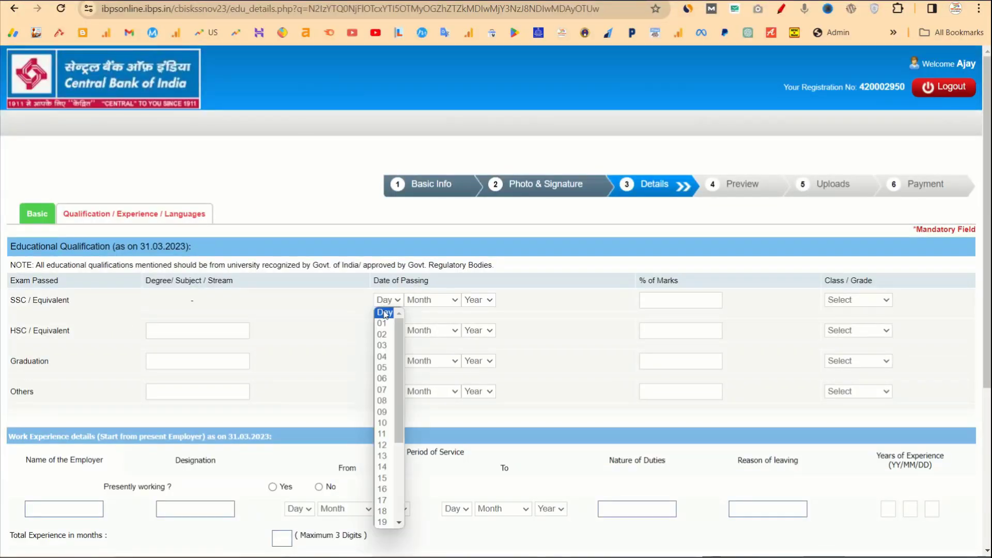
pyautogui.click(385, 325)
pyautogui.click(439, 306)
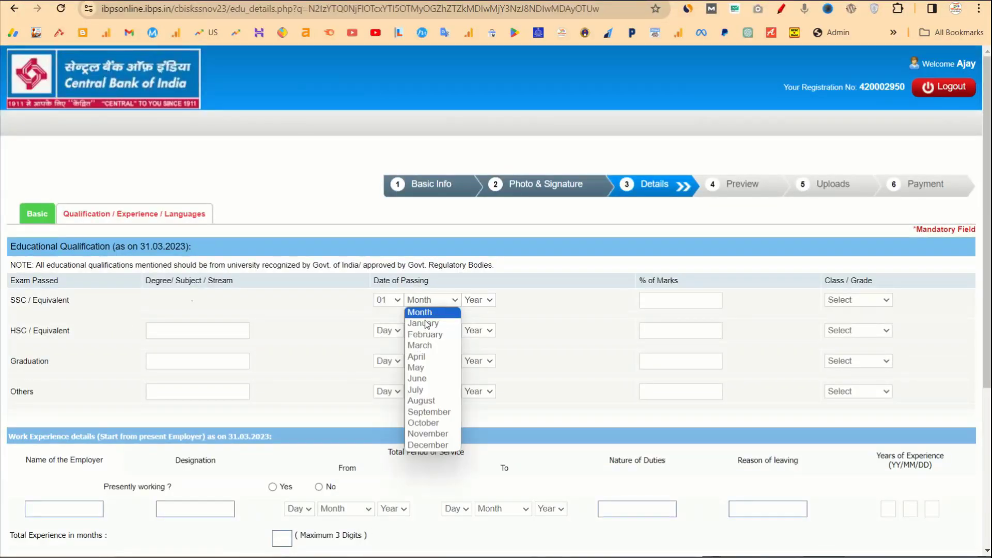
pyautogui.click(423, 336)
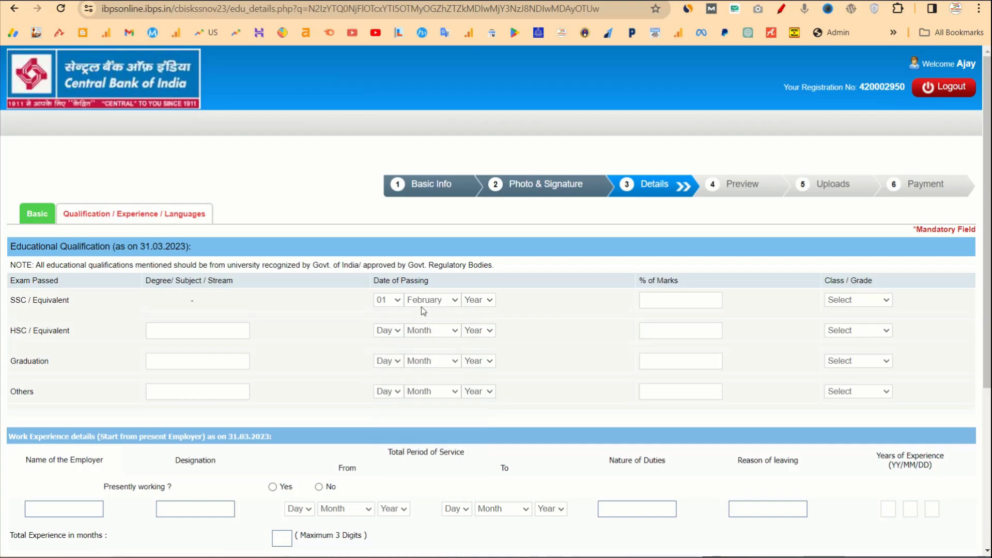
pyautogui.click(420, 304)
pyautogui.click(416, 344)
pyautogui.click(480, 303)
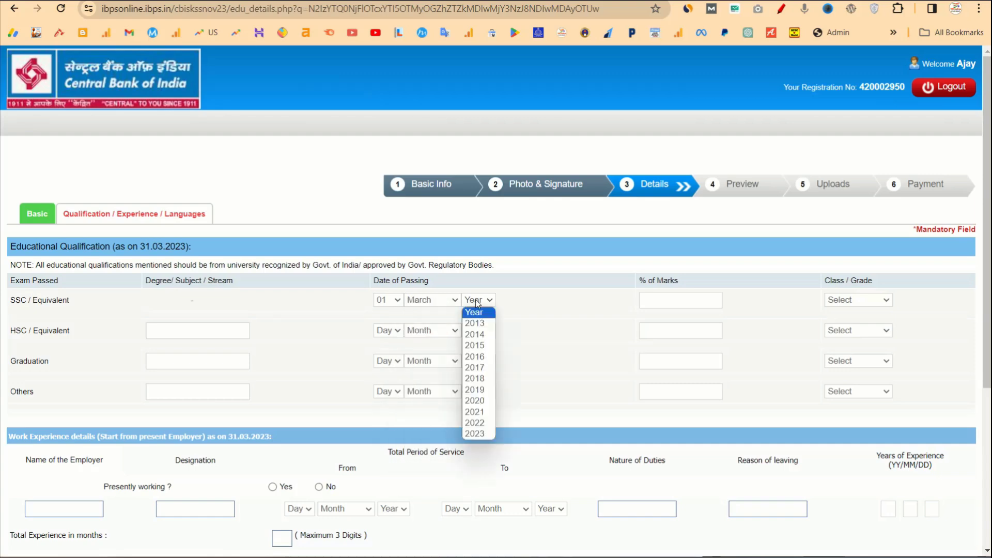
pyautogui.click(469, 358)
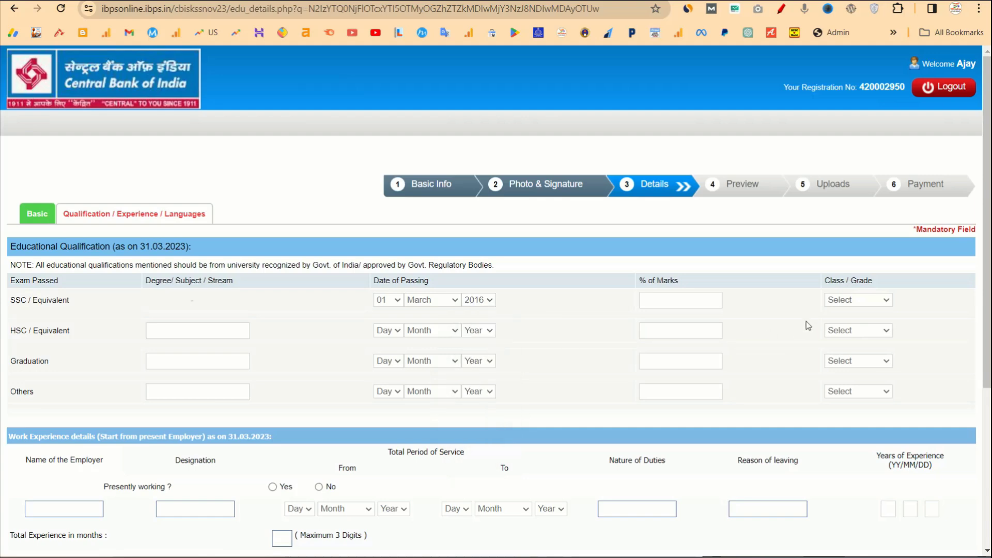
# Enter 67 % marks for SSC / Equivalent and set its class to First Class
pyautogui.click(723, 306)
pyautogui.write('67')
pyautogui.click(860, 300)
pyautogui.click(850, 324)
# Enter sci as the HSC / Equivalent stream and set its date of passing to 01 February 2018
pyautogui.click(395, 333)
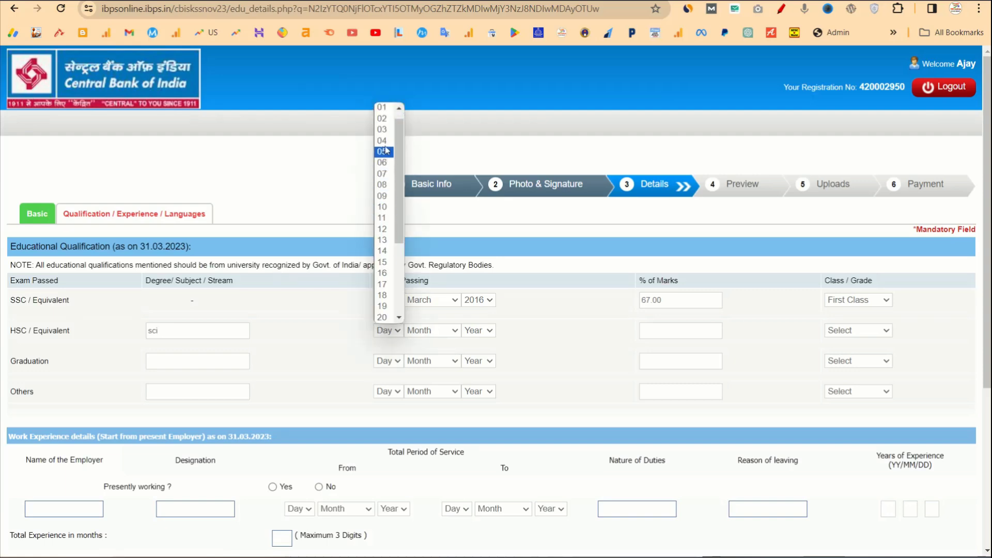
pyautogui.click(382, 107)
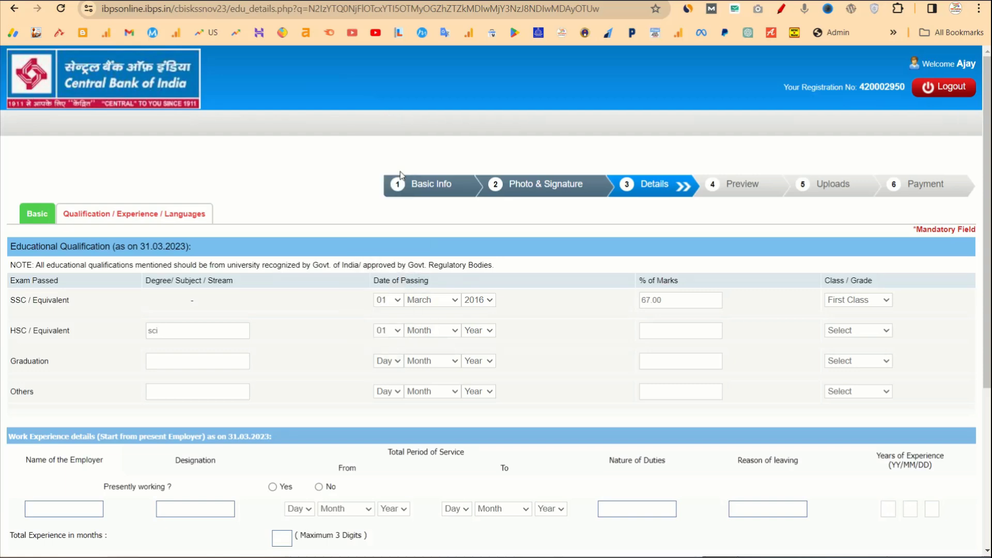
pyautogui.click(428, 333)
pyautogui.click(423, 365)
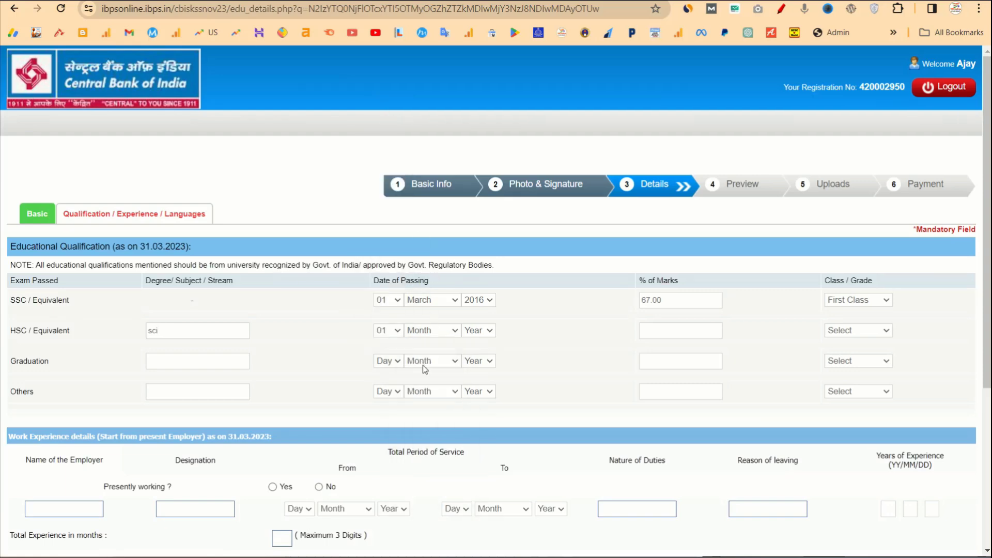
pyautogui.click(479, 331)
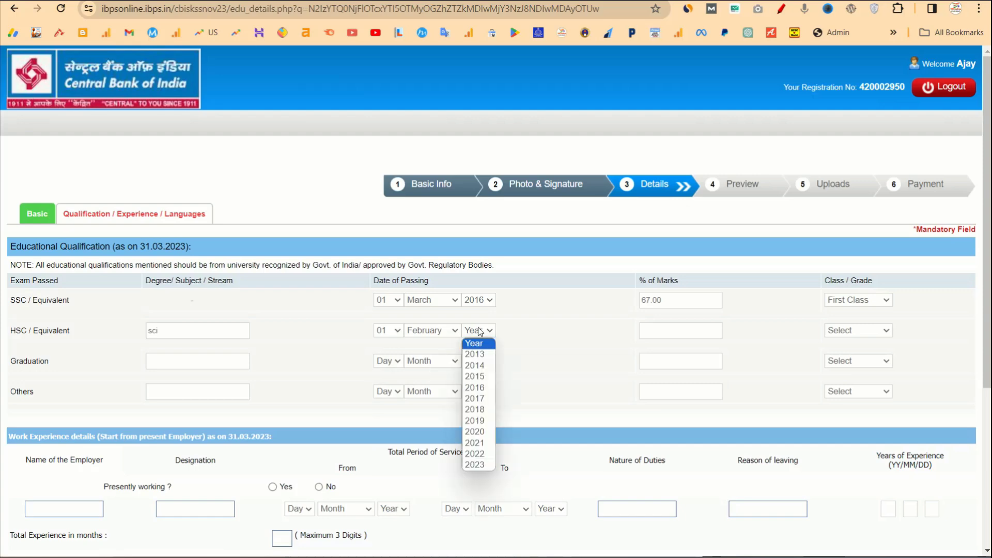
pyautogui.click(475, 409)
# Enter 78 % marks for HSC / Equivalent and set its class to First Class
pyautogui.click(672, 327)
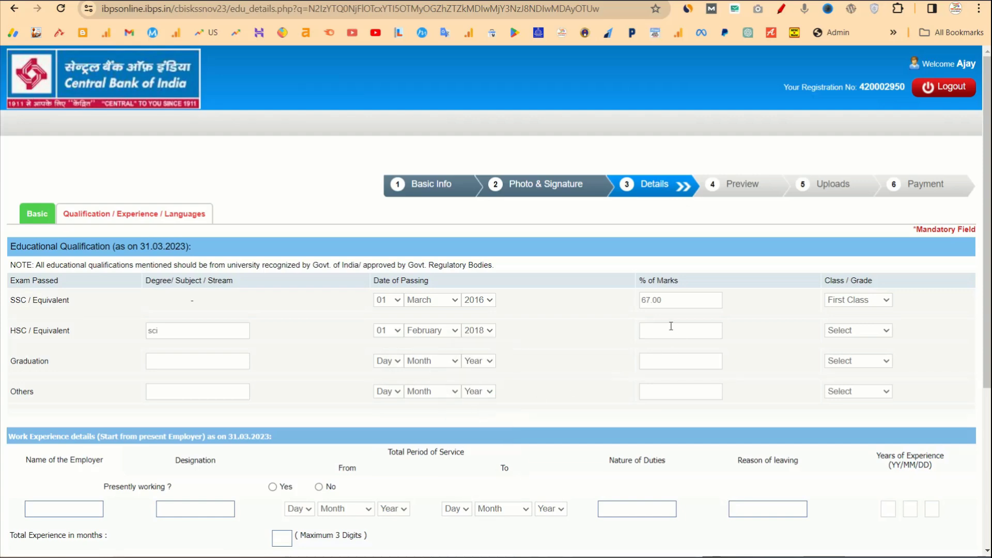
pyautogui.press('Tab')
pyautogui.click(875, 333)
pyautogui.click(870, 355)
# Answer No to pre-exam training and add Marathi as a known language with read, write and speak
pyautogui.scroll(-3, 292, 431)
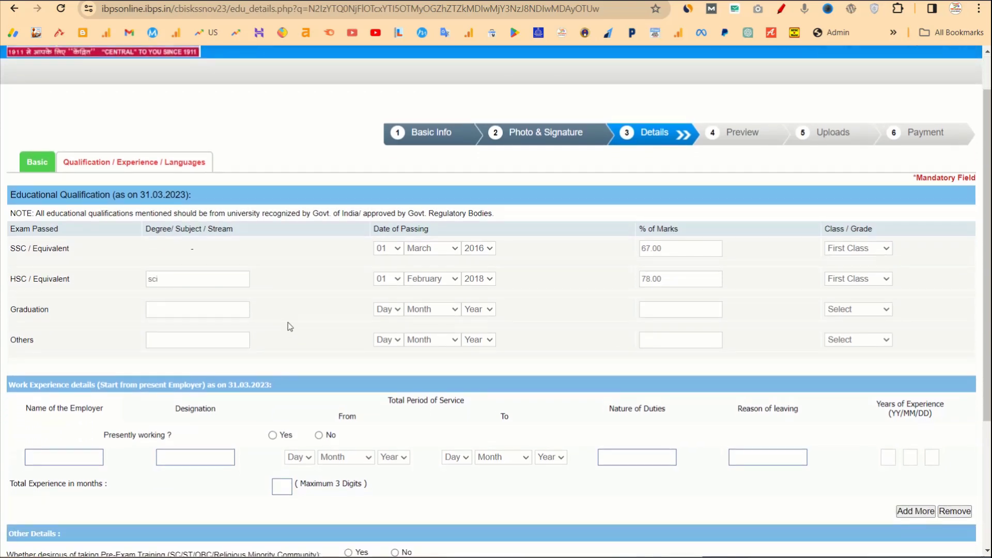
pyautogui.scroll(-2, 553, 399)
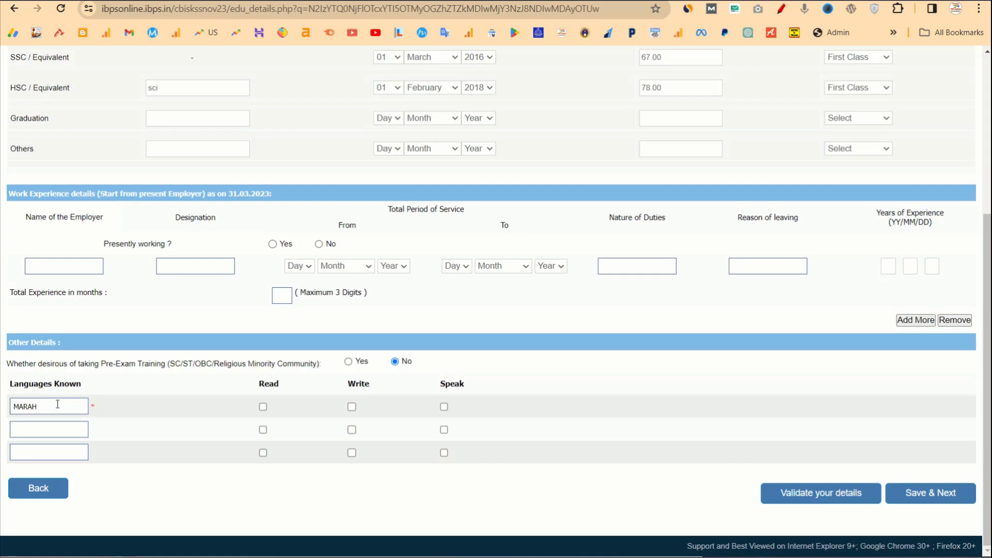
pyautogui.write('HI')
pyautogui.click(352, 407)
pyautogui.click(444, 407)
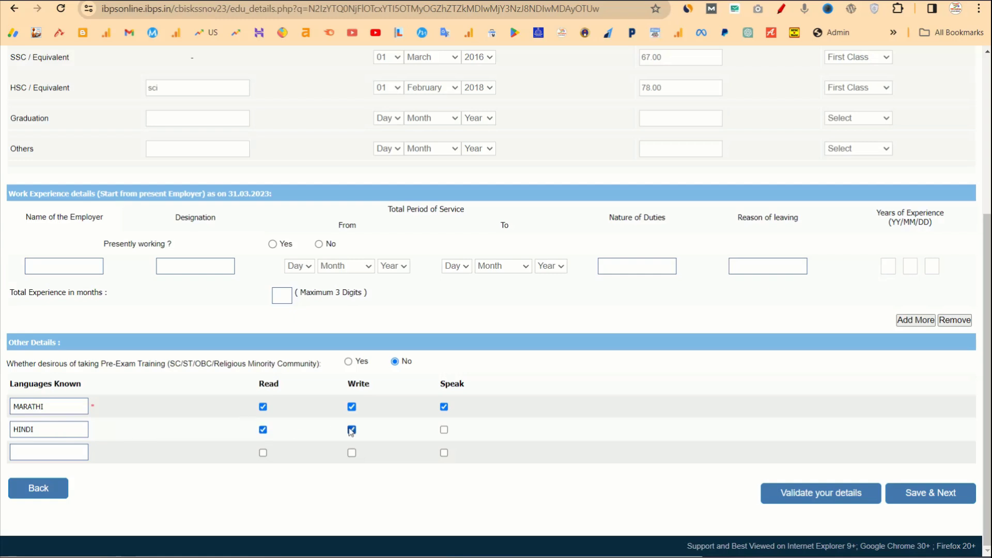
# Complete the known languages with Hindi for read, write and speak, and English for read and write
pyautogui.click(444, 430)
pyautogui.click(36, 455)
pyautogui.click(264, 454)
# Validate and save the qualification and language details, and review the registration preview down to the declaration
pyautogui.click(792, 500)
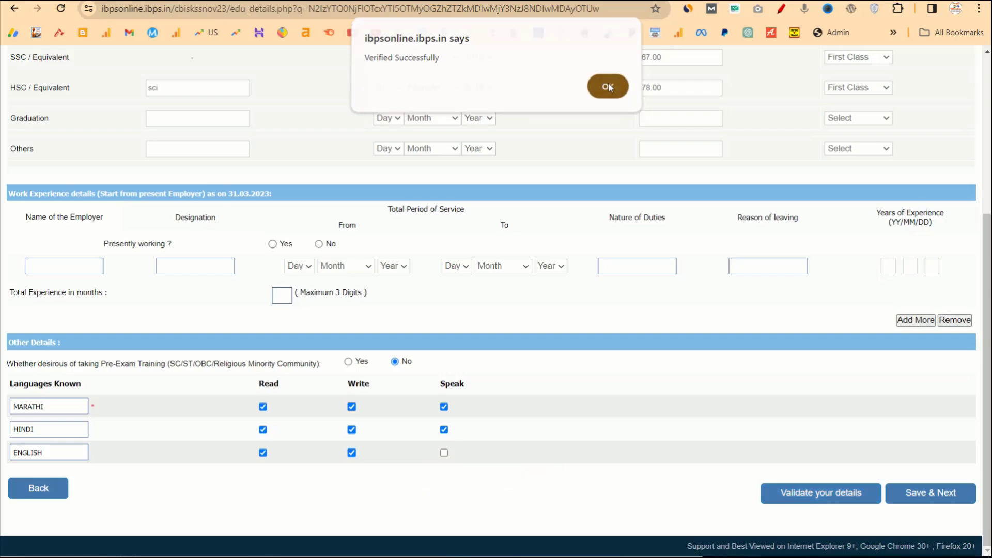
pyautogui.click(608, 91)
pyautogui.click(929, 500)
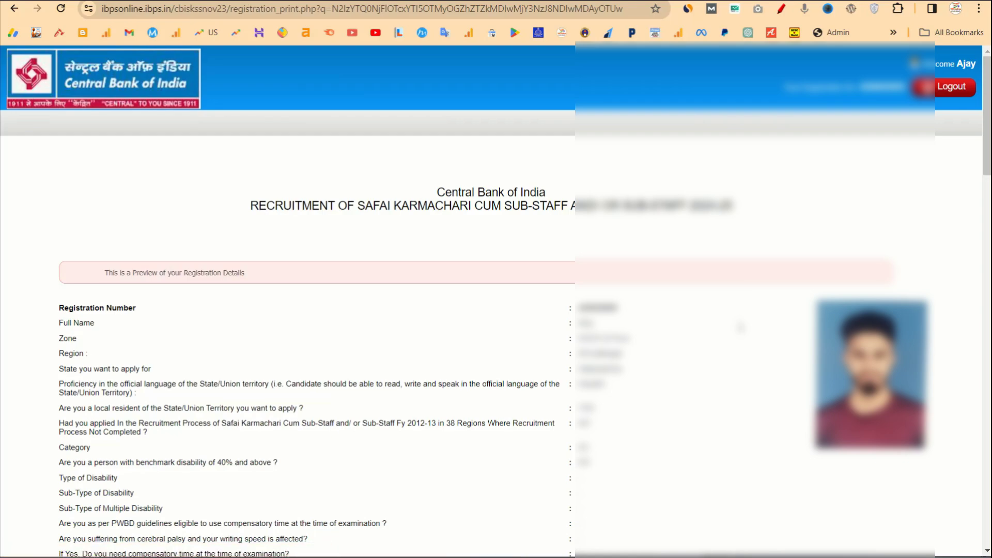
pyautogui.scroll(-15, 740, 326)
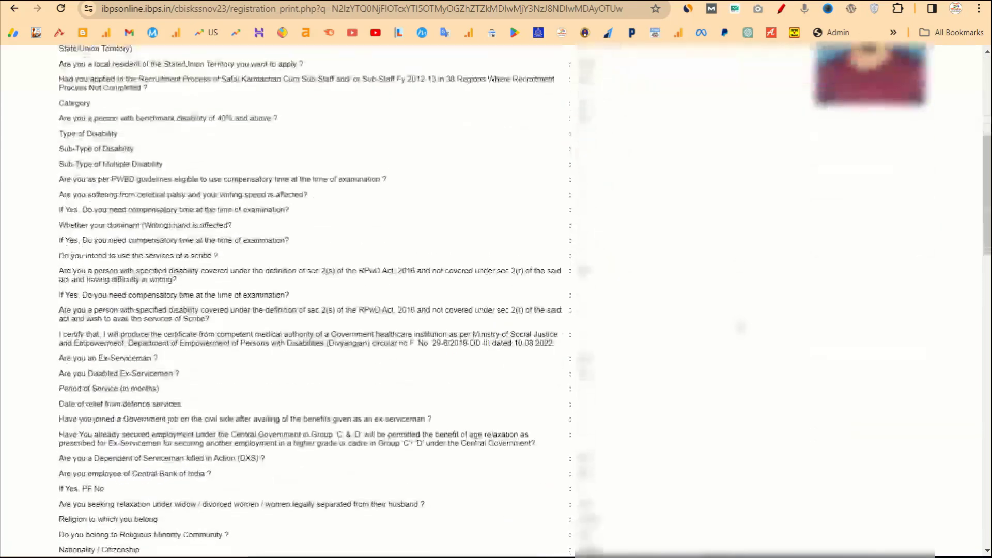
pyautogui.scroll(-15, 740, 327)
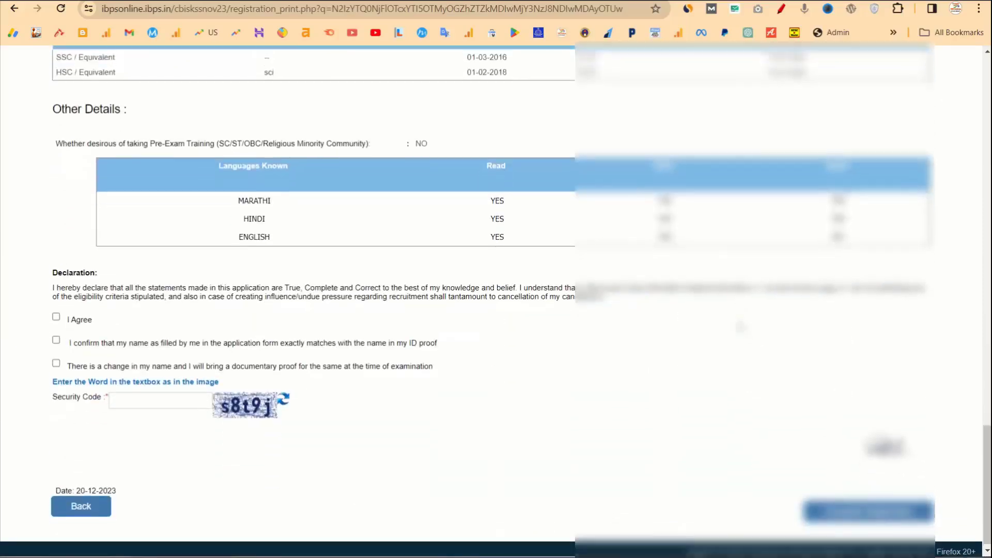
# Agree to the declaration, confirm the name matches the ID proof, enter the security code, and complete the registration
pyautogui.click(56, 313)
pyautogui.click(56, 337)
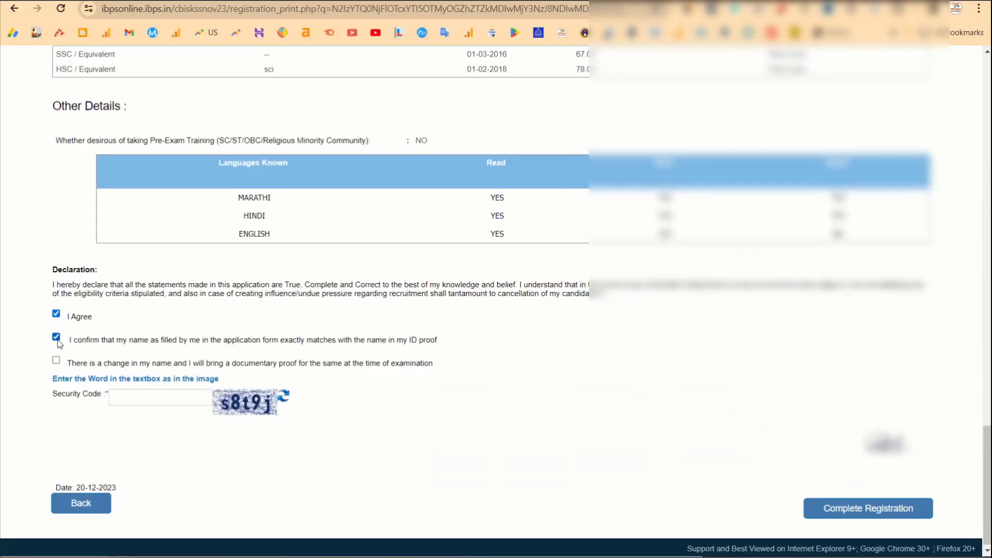
pyautogui.click(139, 397)
pyautogui.write('s8t9j')
pyautogui.click(851, 510)
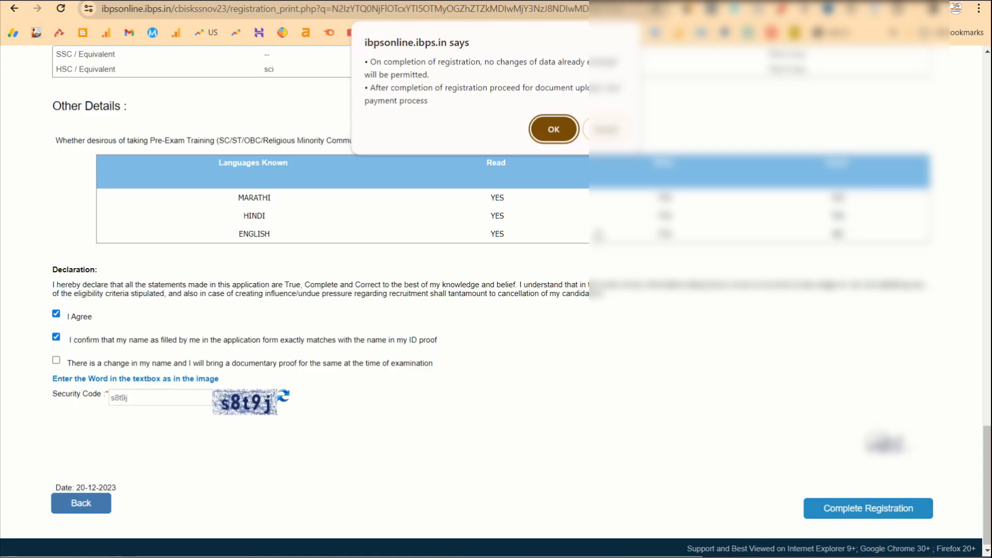
pyautogui.click(552, 126)
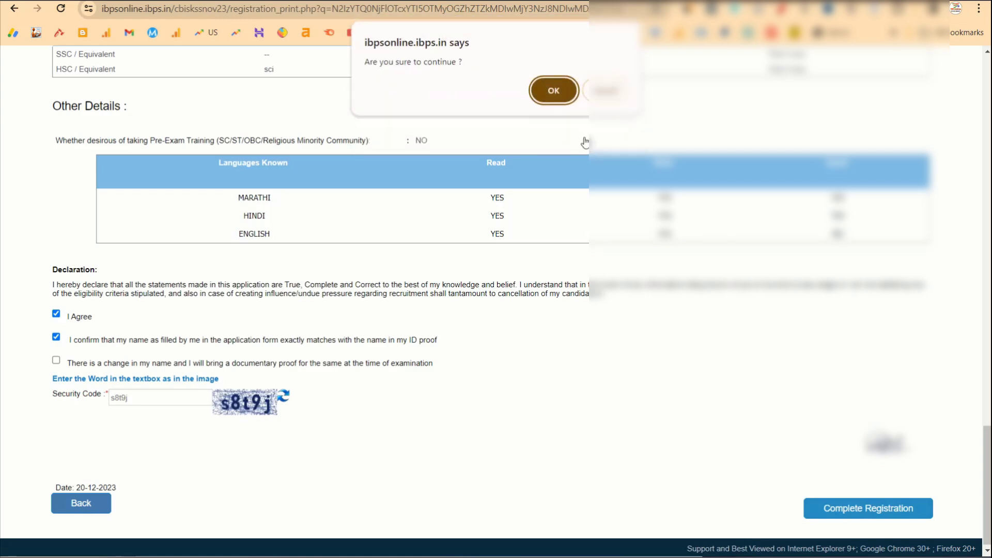
pyautogui.click(554, 90)
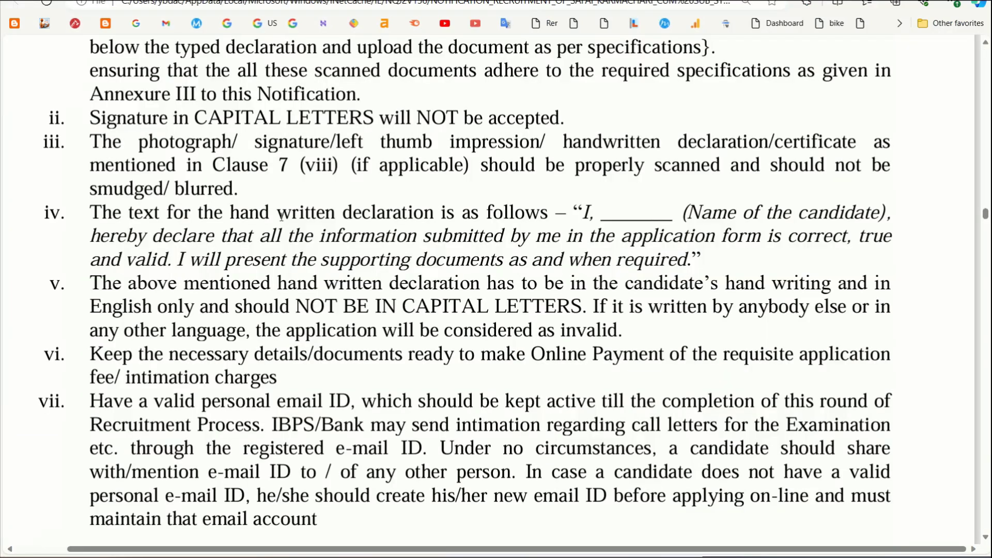
# Examine the required handwritten declaration wording in clause iv of the recruitment notification
pyautogui.moveTo(279, 216); pyautogui.dragTo(433, 219)
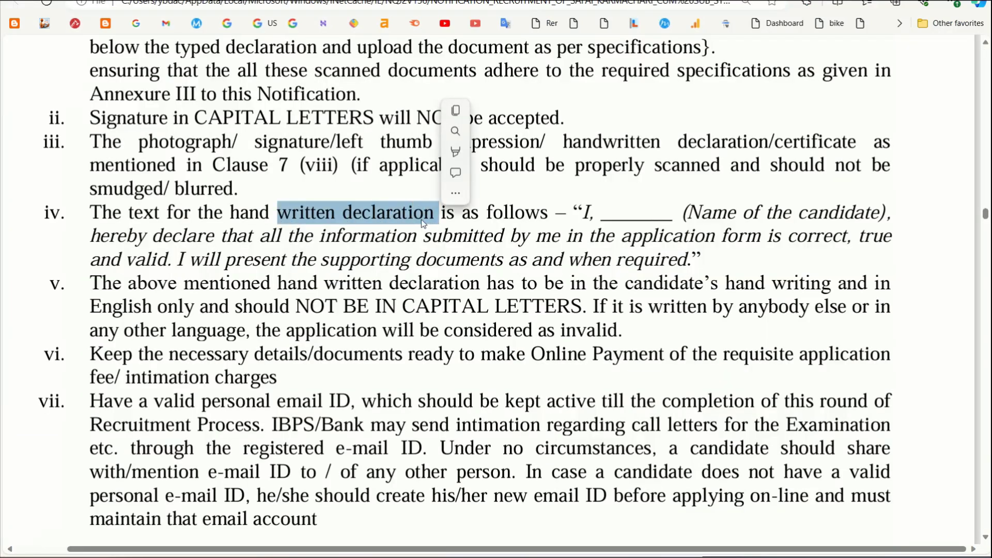
pyautogui.click(420, 219)
pyautogui.moveTo(337, 209); pyautogui.dragTo(433, 219)
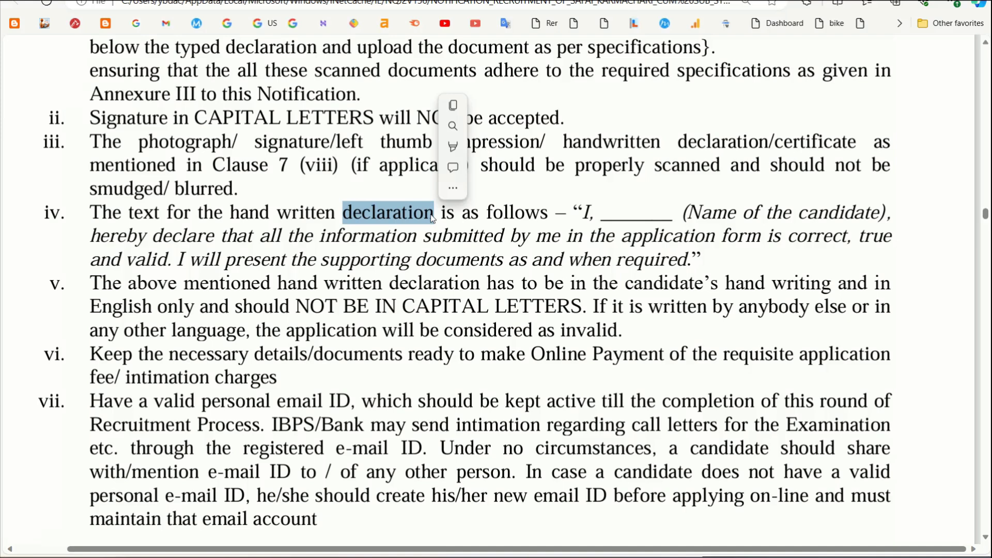
pyautogui.moveTo(571, 208); pyautogui.dragTo(721, 259)
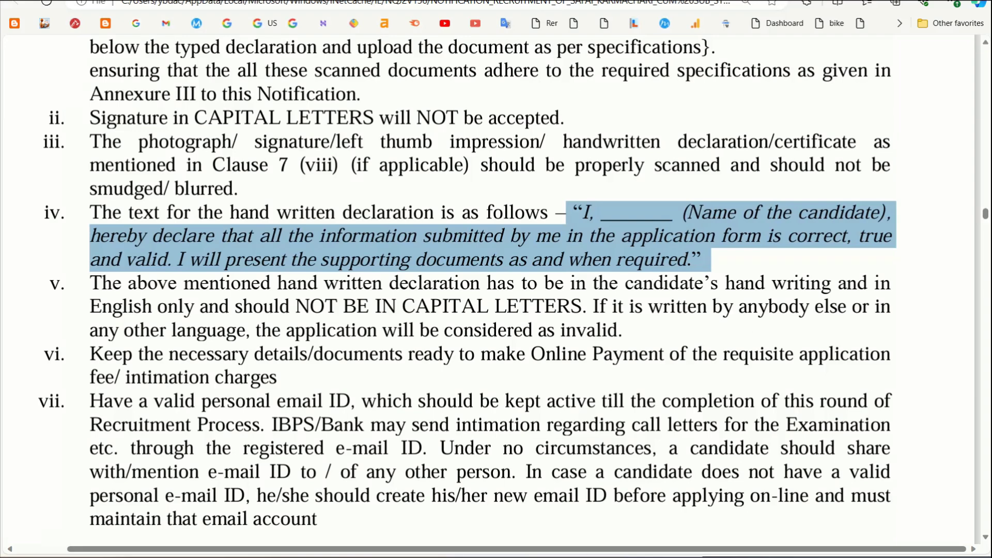
pyautogui.click(547, 458)
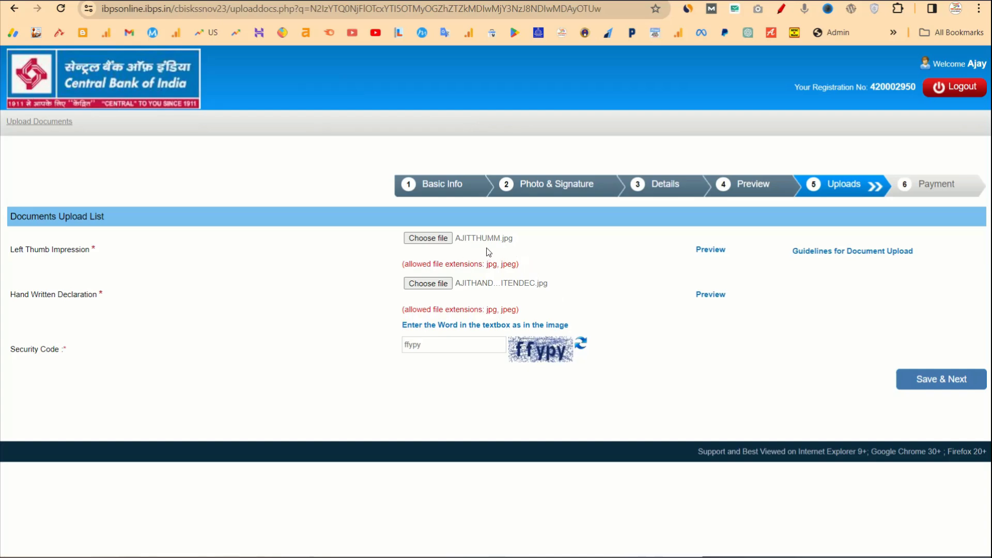
# Check the chosen left thumb impression and handwritten declaration files, and save and confirm the document uploads
pyautogui.scroll(5, 475, 246)
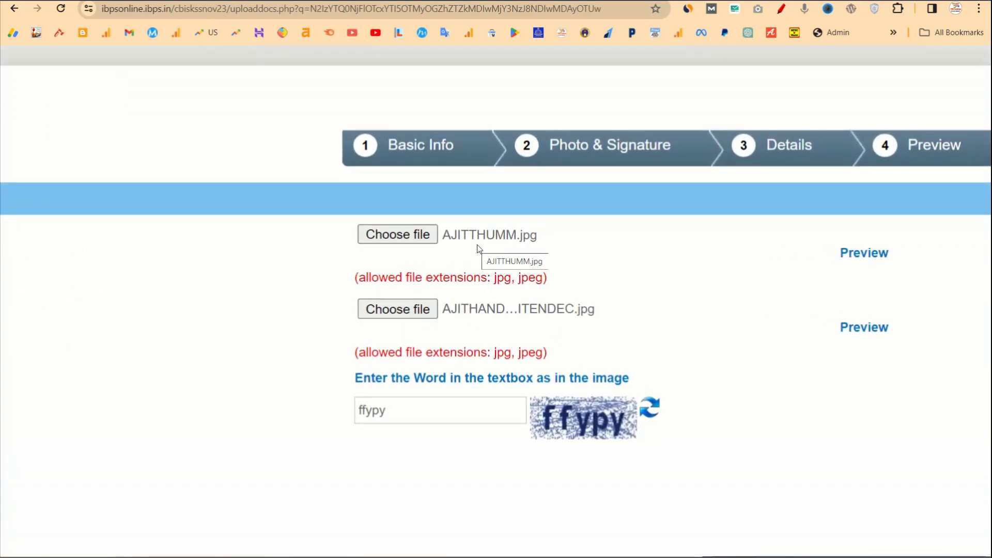
pyautogui.scroll(-2, 476, 259)
pyautogui.scroll(-1, 478, 261)
pyautogui.scroll(-4, 620, 282)
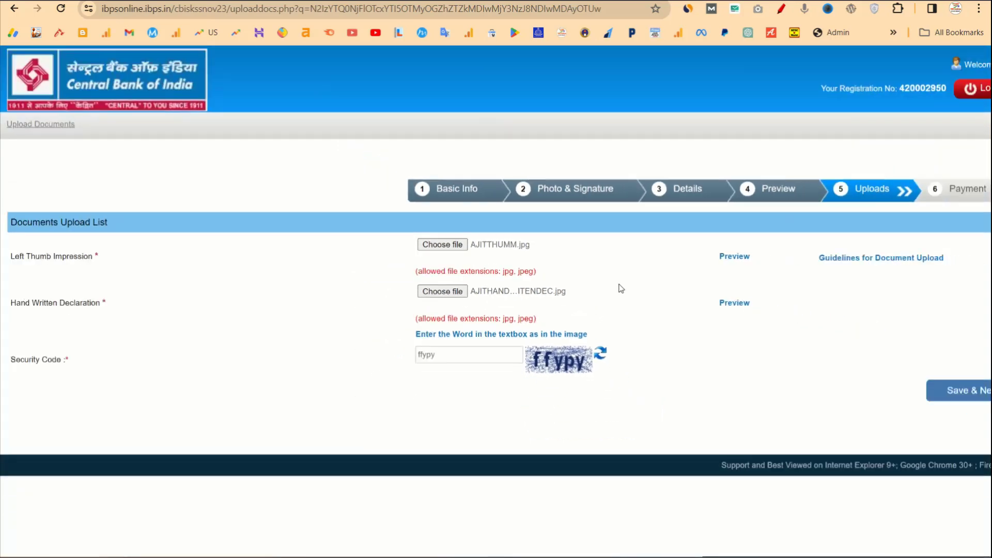
pyautogui.click(939, 382)
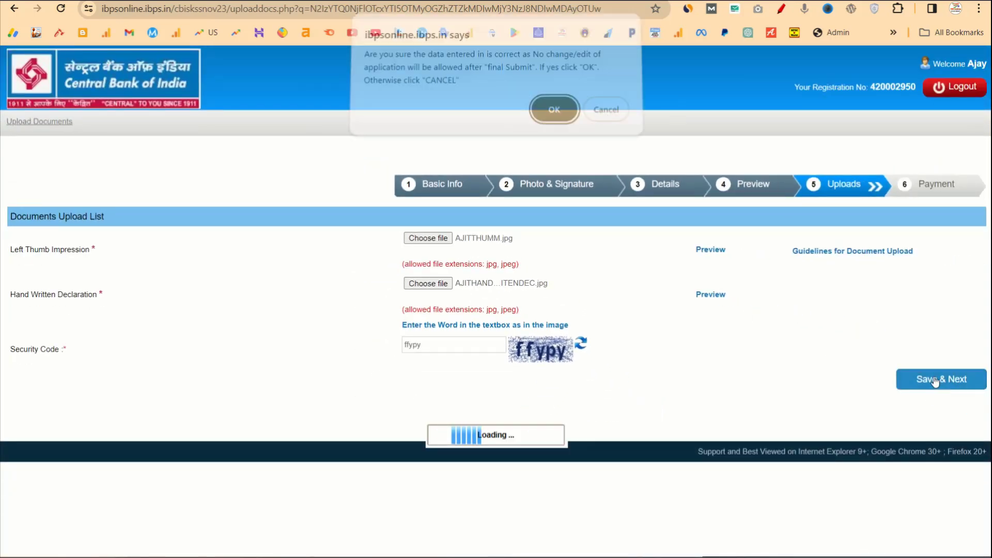
pyautogui.click(554, 116)
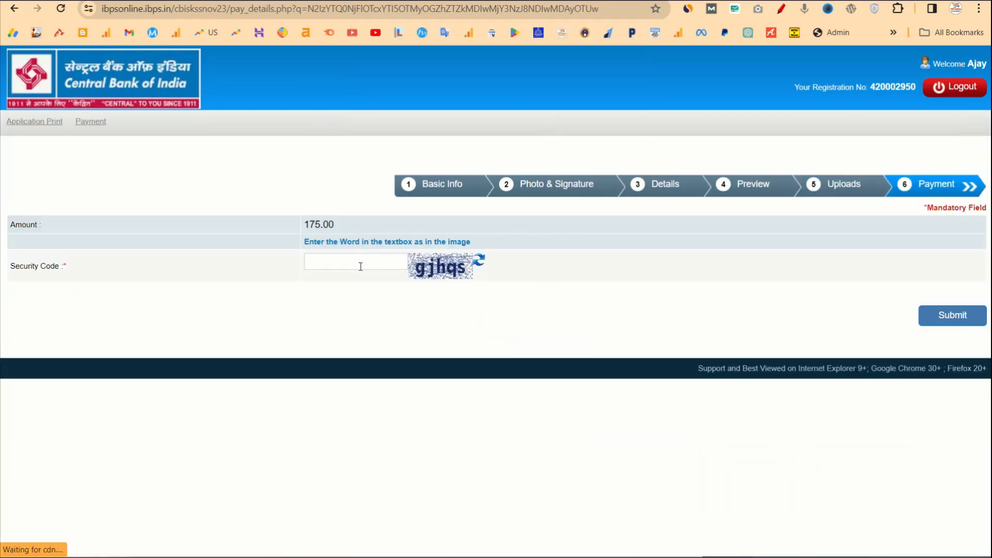
# Enter the security code for the application fee payment and confirm its submission
pyautogui.click(354, 262)
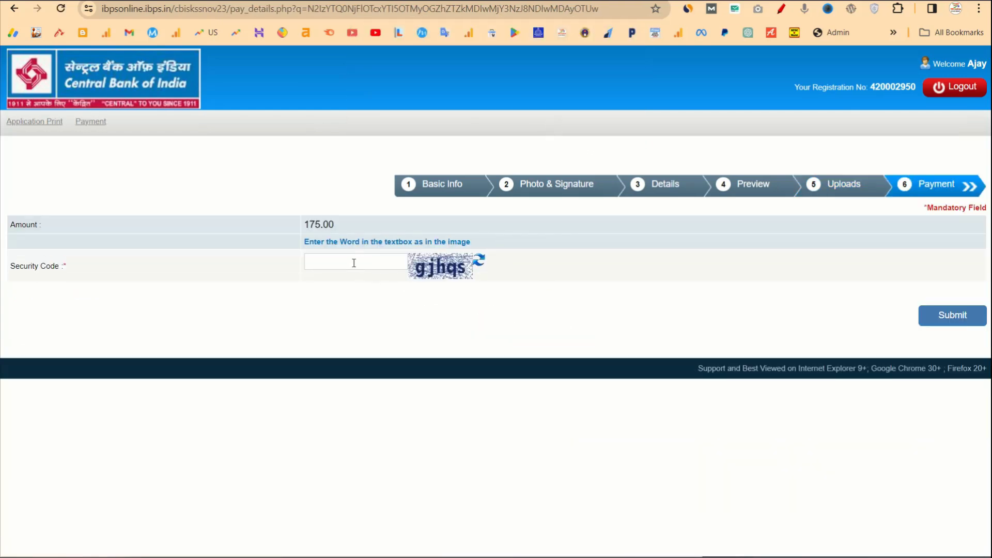
pyautogui.write('gjhqs')
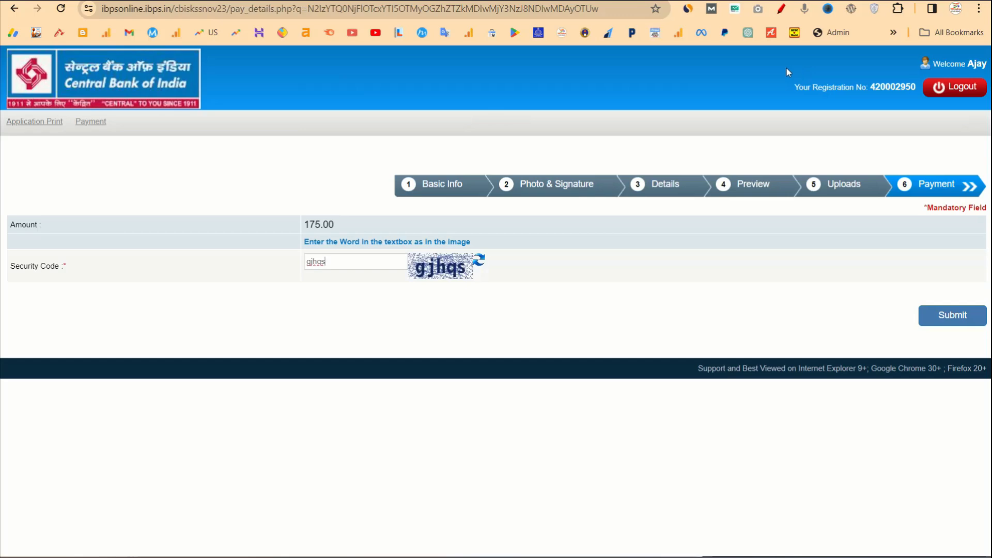
pyautogui.click(944, 322)
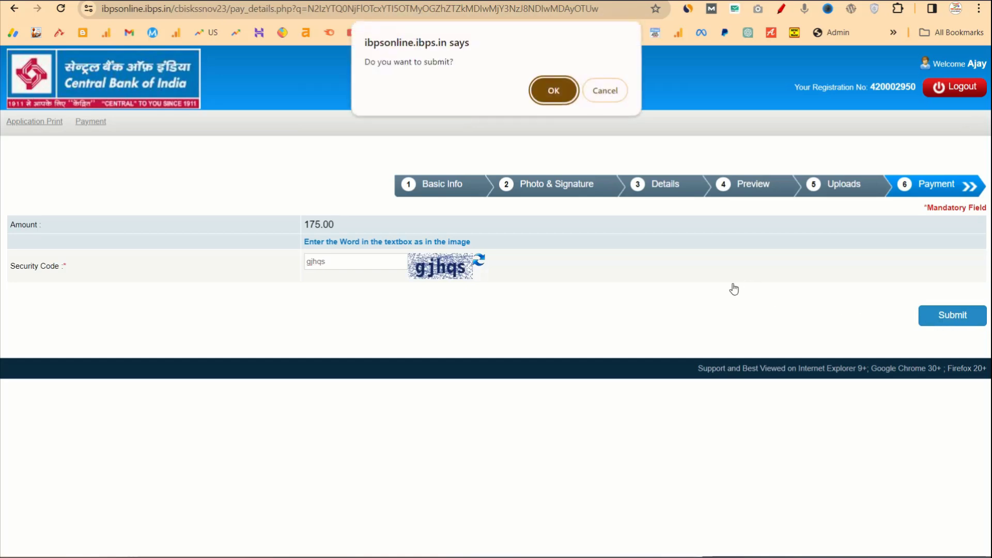
pyautogui.click(549, 95)
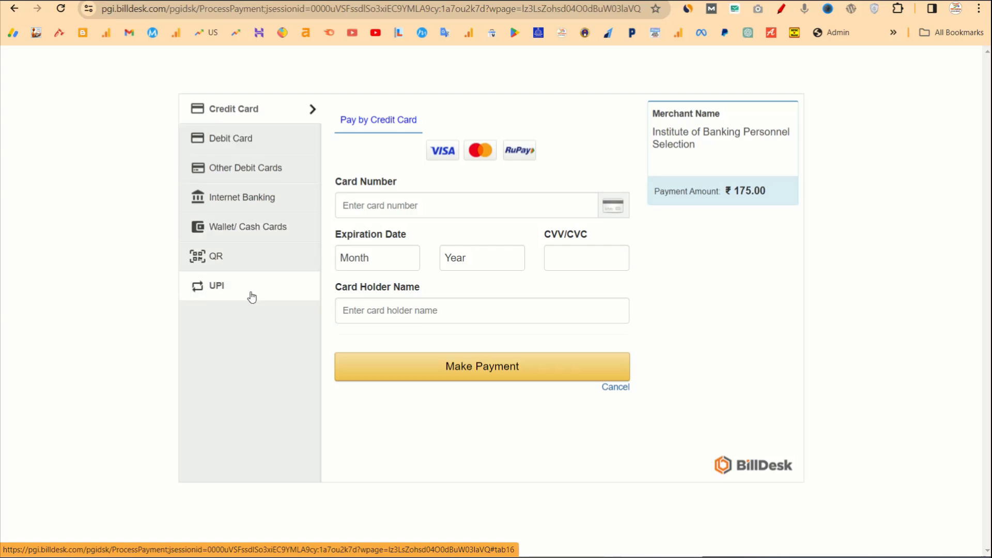
# Choose QR payment with BHIM UPI for the application fee and proceed with the payment
pyautogui.click(246, 267)
pyautogui.click(393, 182)
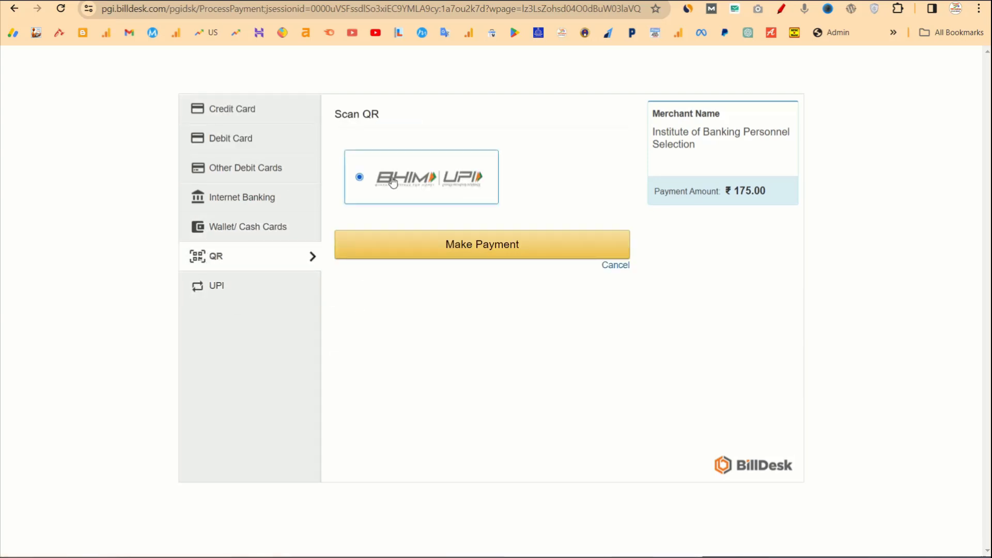
pyautogui.click(458, 250)
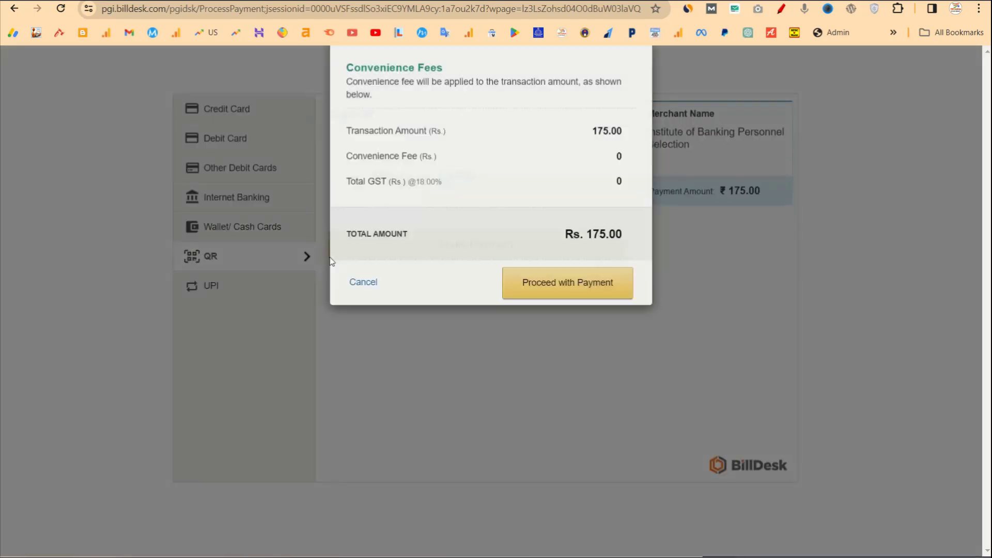
pyautogui.click(566, 324)
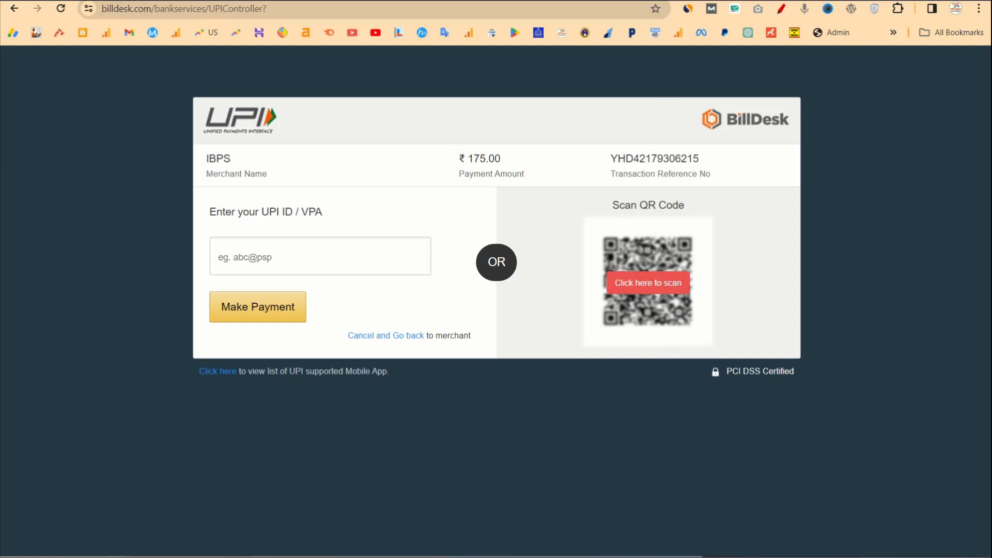
pyautogui.click(617, 7)
pyautogui.write('https://ibpsonline.ibps.in/cbisksnov23/')
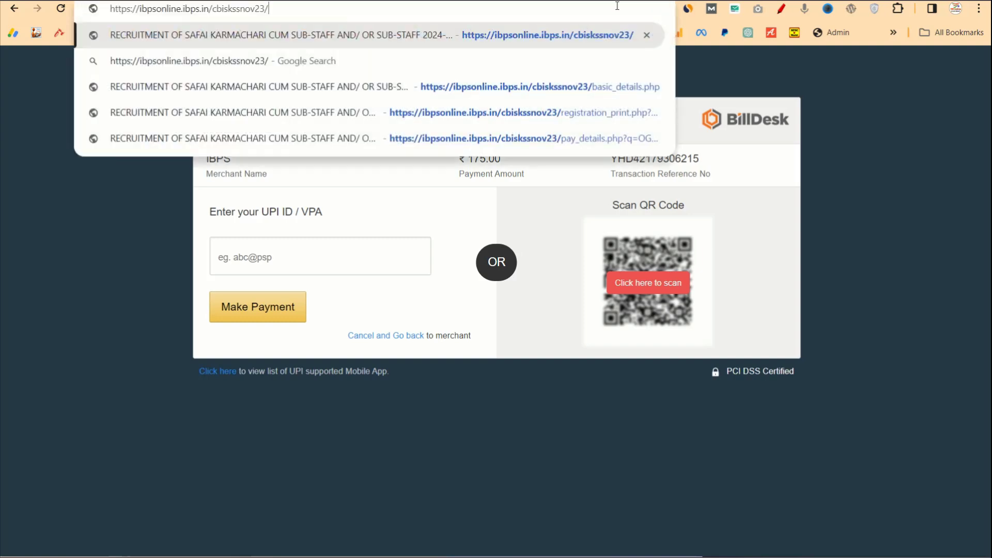
pyautogui.press('Return')
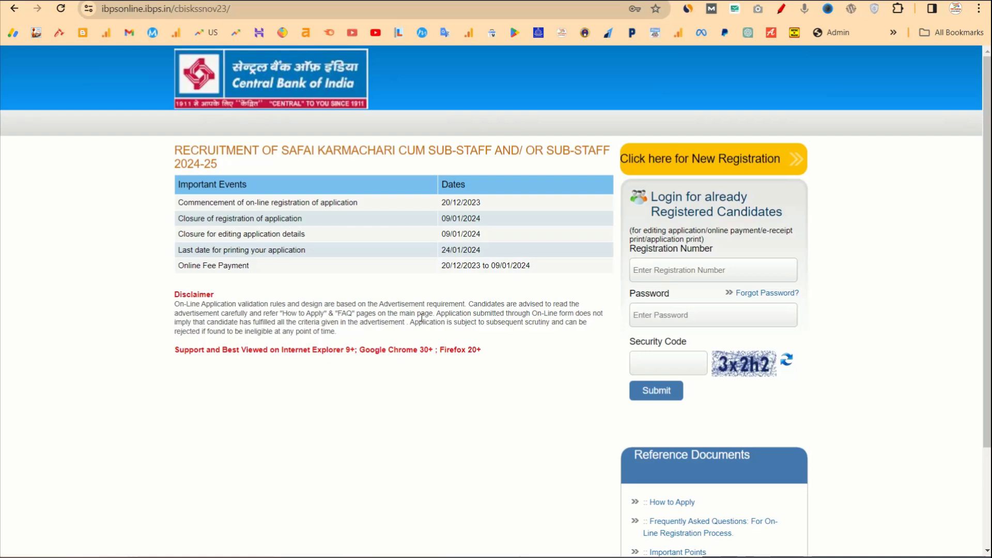
pyautogui.hotkey('ctrl', '+')
pyautogui.hotkey('ctrl', '+')
pyautogui.hotkey('ctrl', '+')
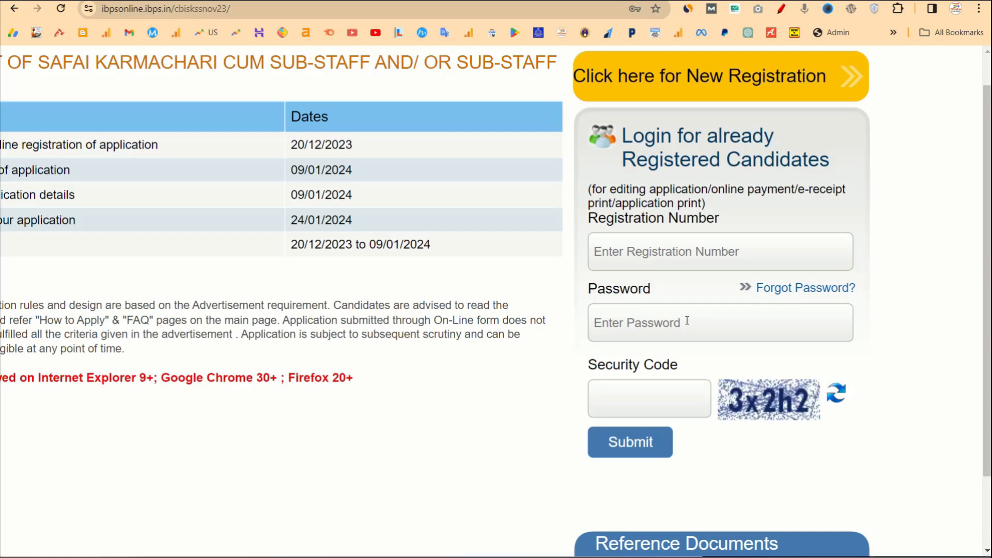
pyautogui.scroll(-3, 687, 321)
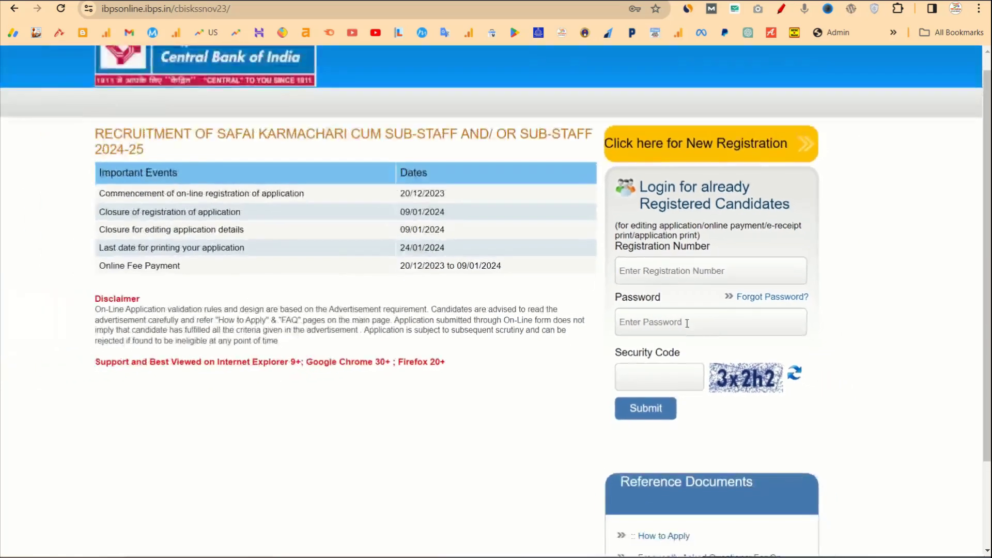
pyautogui.scroll(-1, 714, 396)
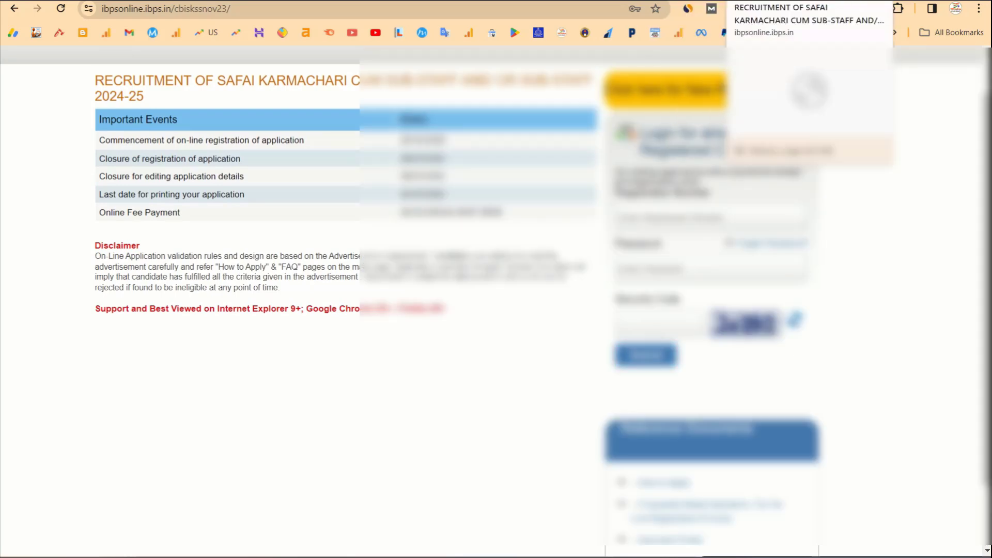
# Switch to the completed application's registration page and save its printout as a PDF named pp
pyautogui.click(745, 1)
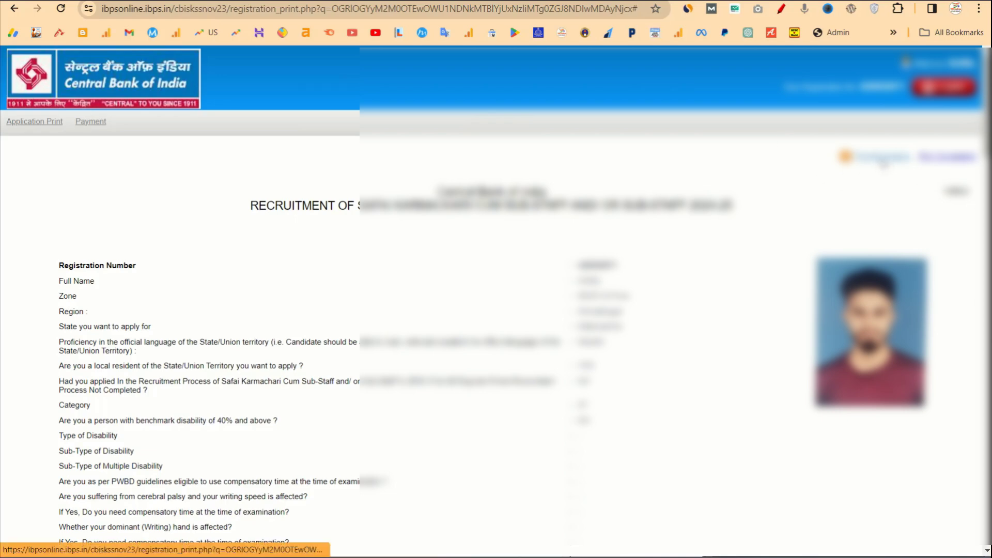
pyautogui.click(884, 160)
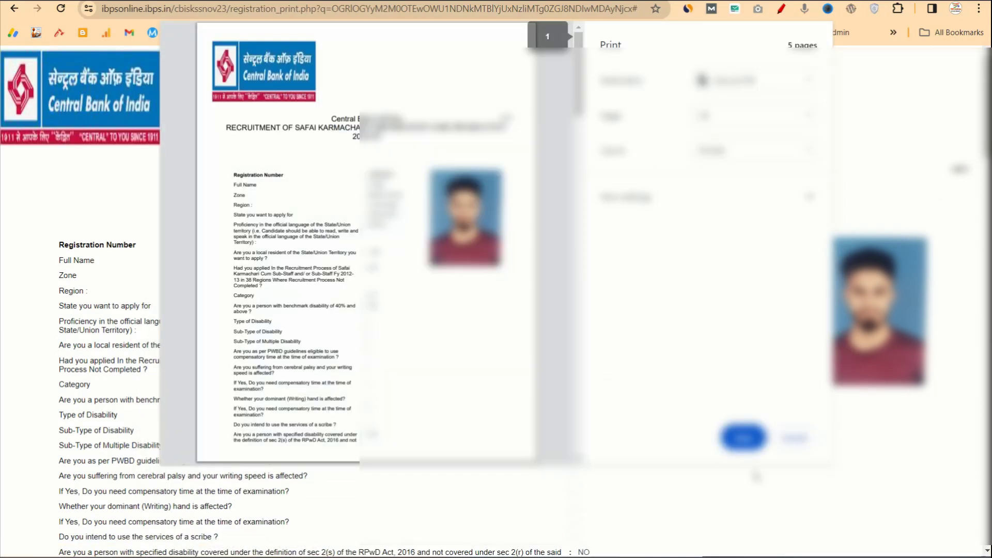
pyautogui.click(743, 439)
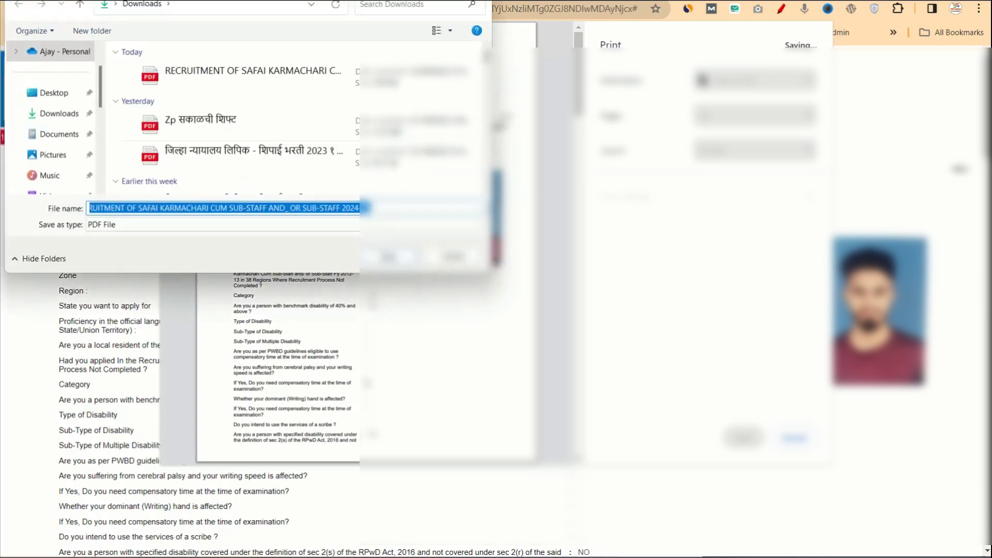
pyautogui.write('pp')
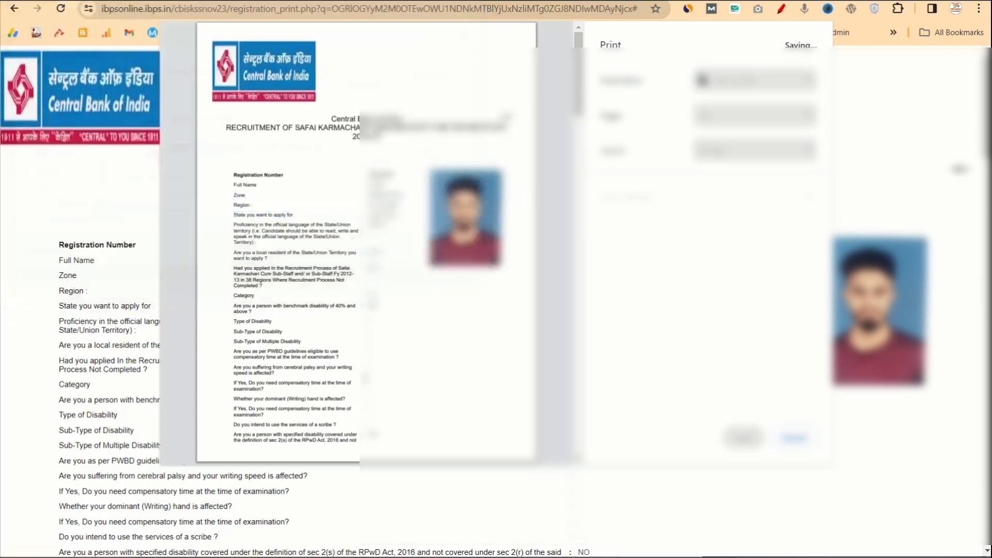